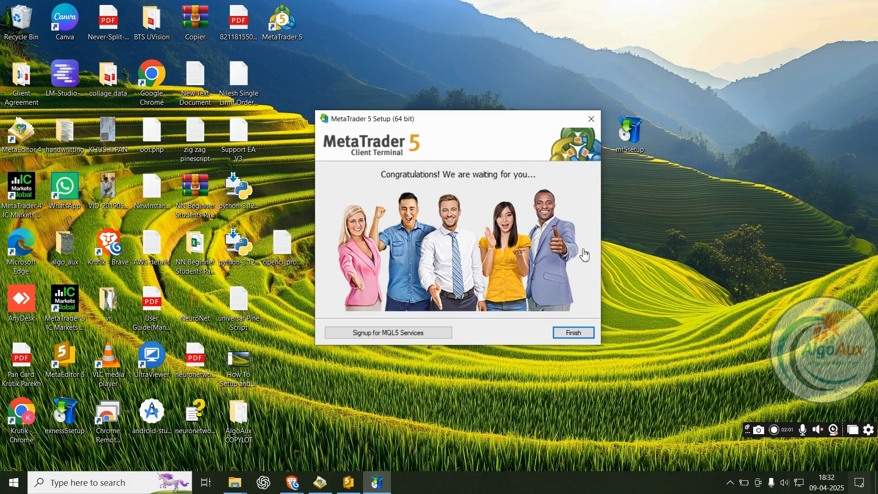
# - Finish the MetaTrader 5 installation from the Congratulations window and close the setup
pyautogui.click(588, 337)
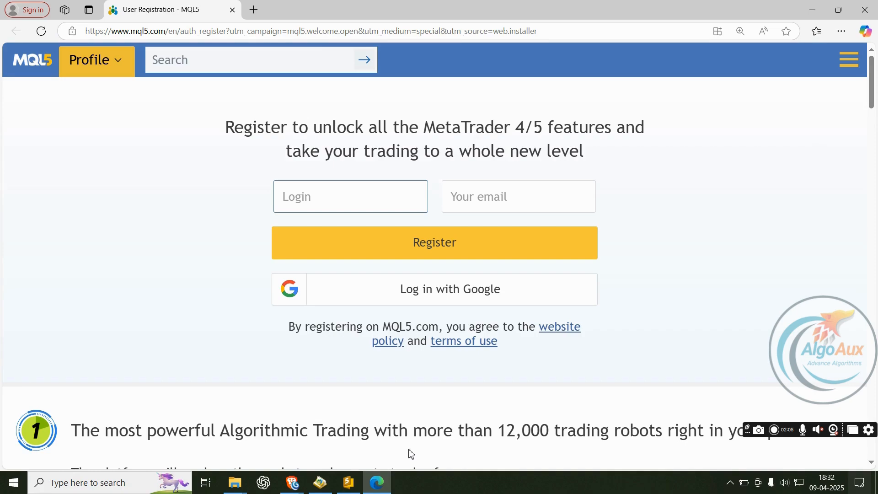
# - Close the Edge window showing the MQL5 User Registration page with Alt+F4
pyautogui.hotkey('alt', 'F4')
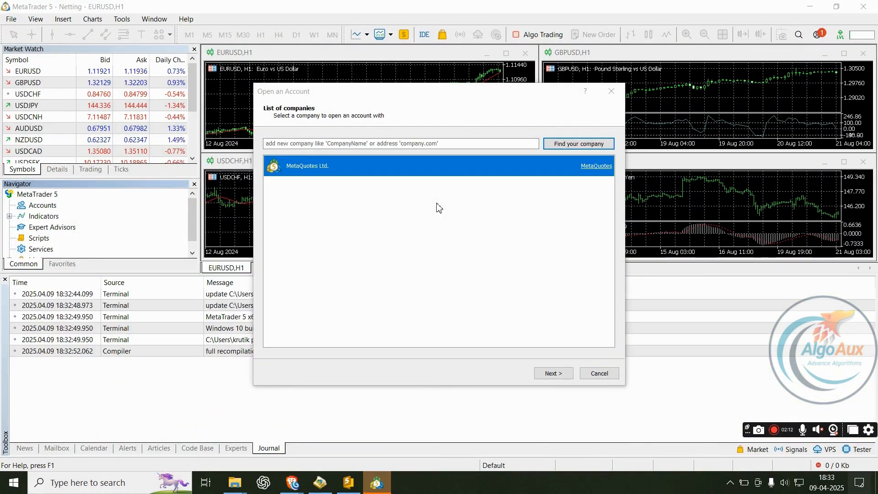
# - Search the Open an Account broker list for 'exness'
pyautogui.moveTo(459, 98)
pyautogui.mouseDown()
pyautogui.moveTo(468, 92)
pyautogui.moveTo(459, 97)
pyautogui.mouseUp()
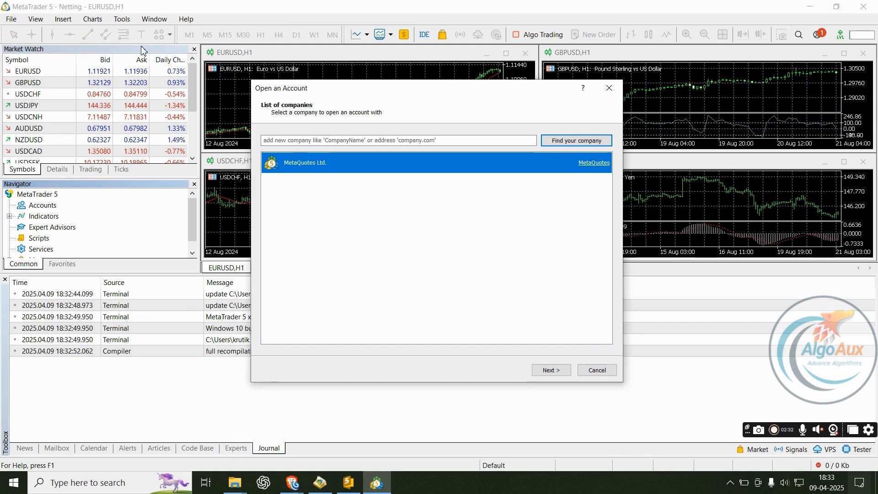
pyautogui.click(407, 143)
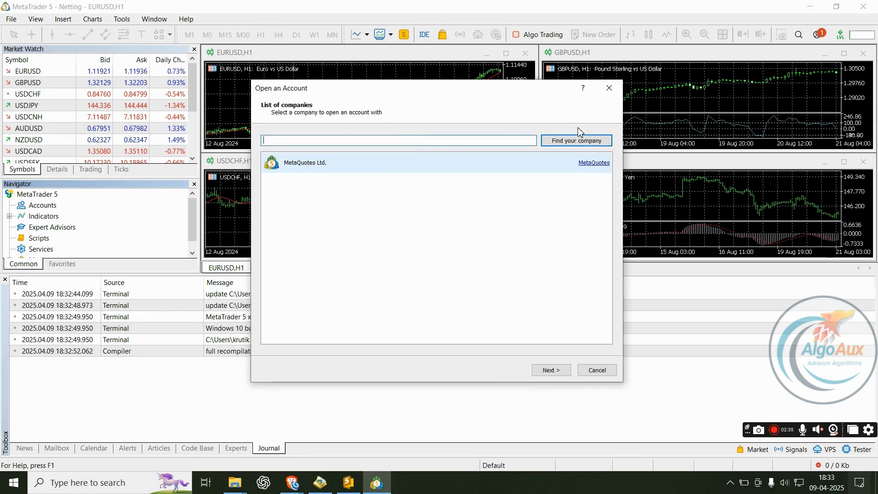
pyautogui.moveTo(414, 85); pyautogui.dragTo(437, 84)
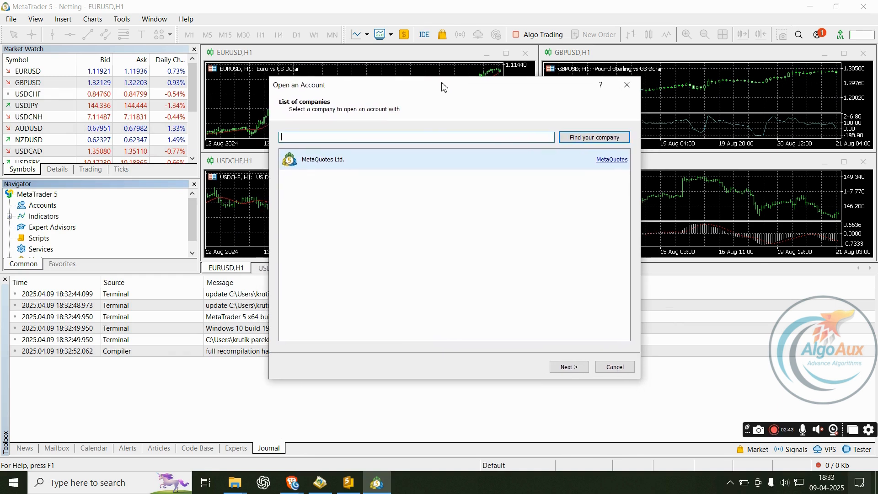
pyautogui.write('ex')
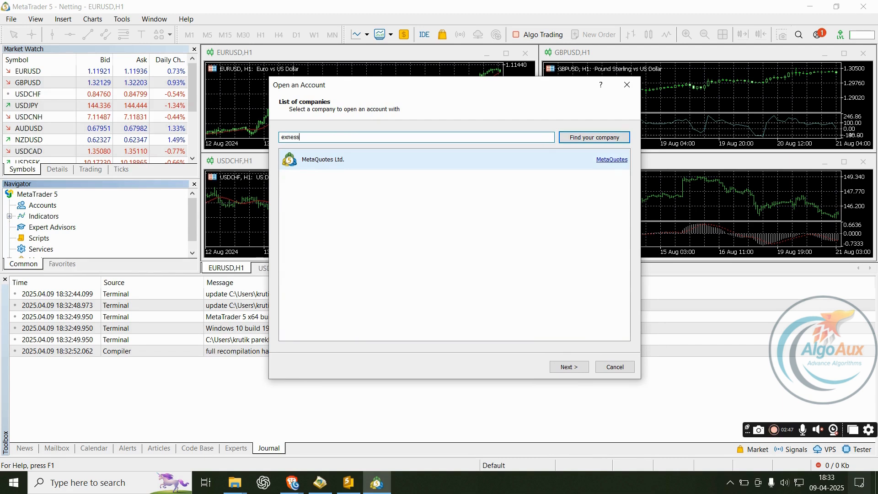
pyautogui.write('ness')
pyautogui.press('Return')
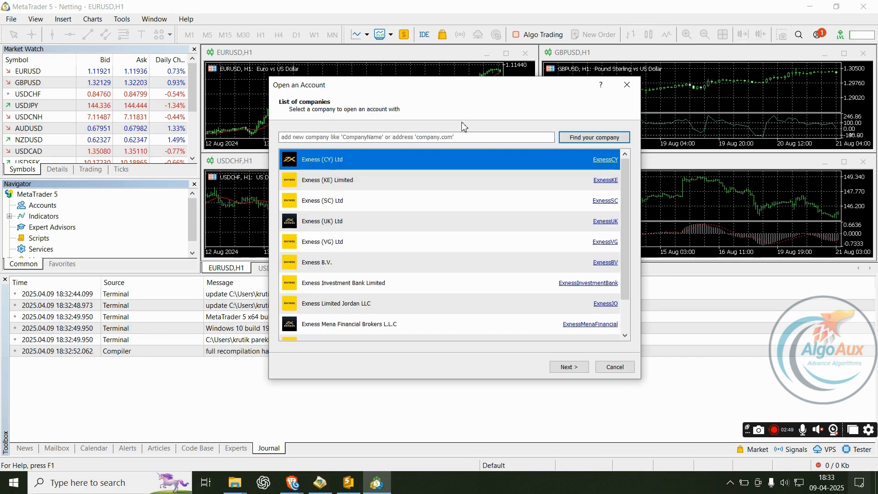
# - Select Exness Technologies Ltd from the Exness companies in the results
pyautogui.scroll(-1, 425, 165)
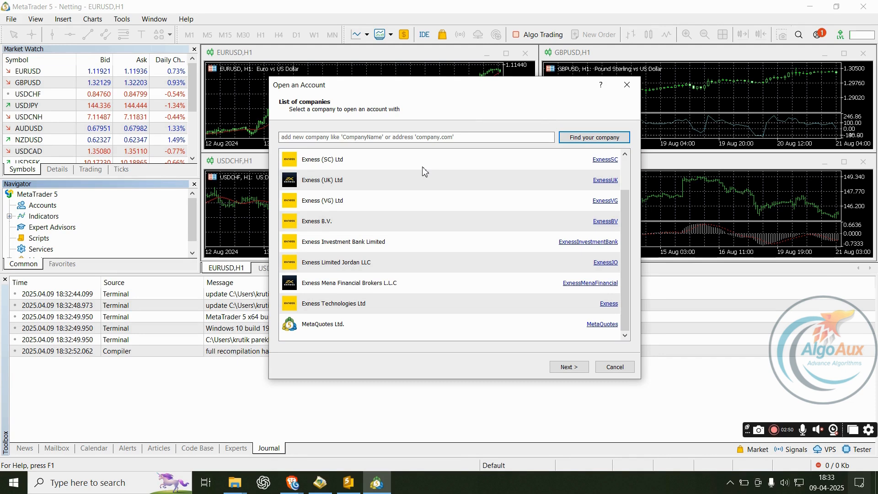
pyautogui.scroll(1, 407, 181)
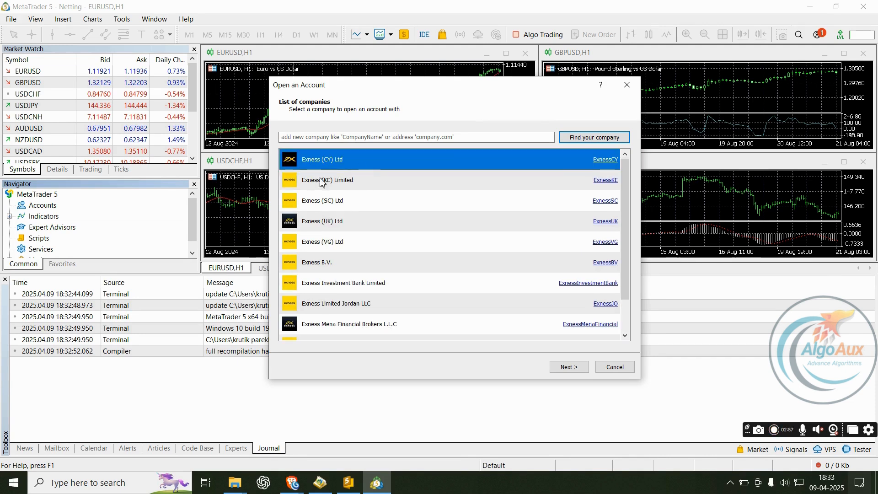
pyautogui.scroll(-1, 363, 247)
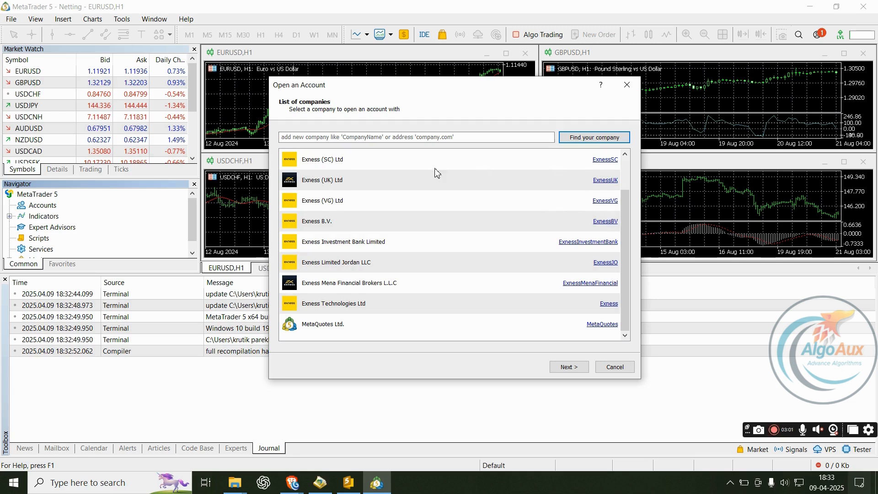
pyautogui.click(388, 166)
pyautogui.click(398, 186)
pyautogui.click(404, 200)
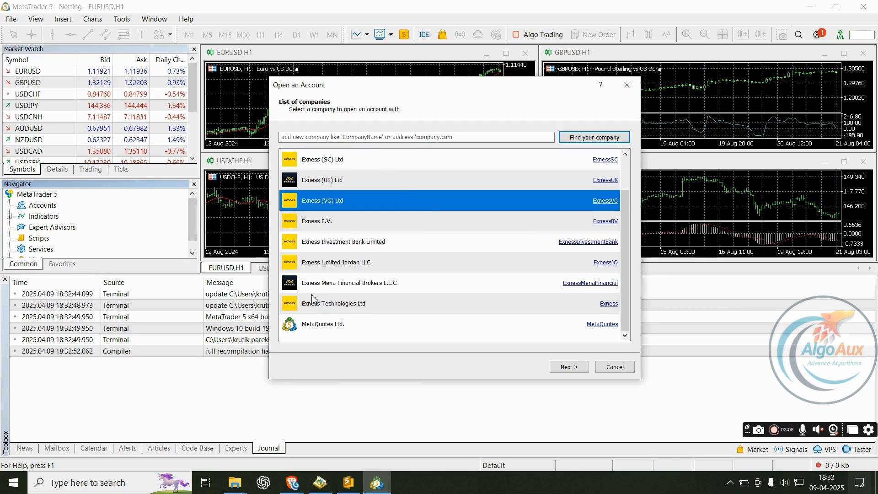
pyautogui.click(347, 304)
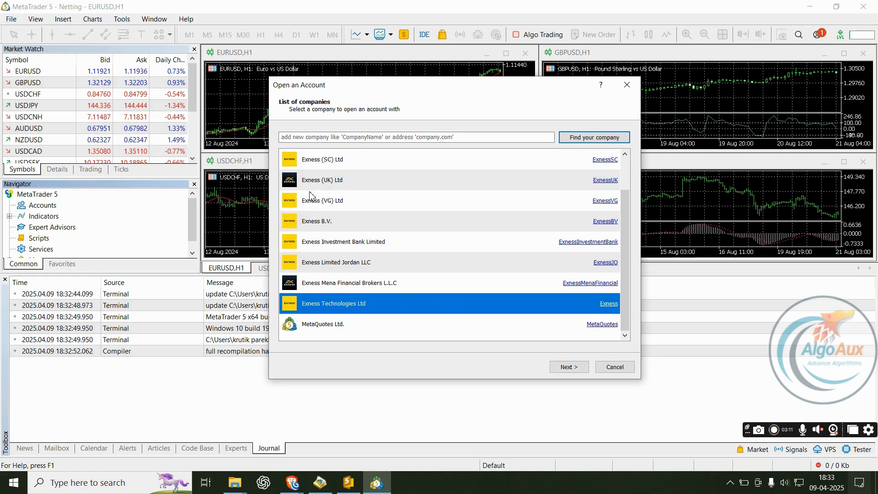
# - Continue with Exness Technologies Ltd and choose 'Connect with an existing trade account'
pyautogui.click(569, 367)
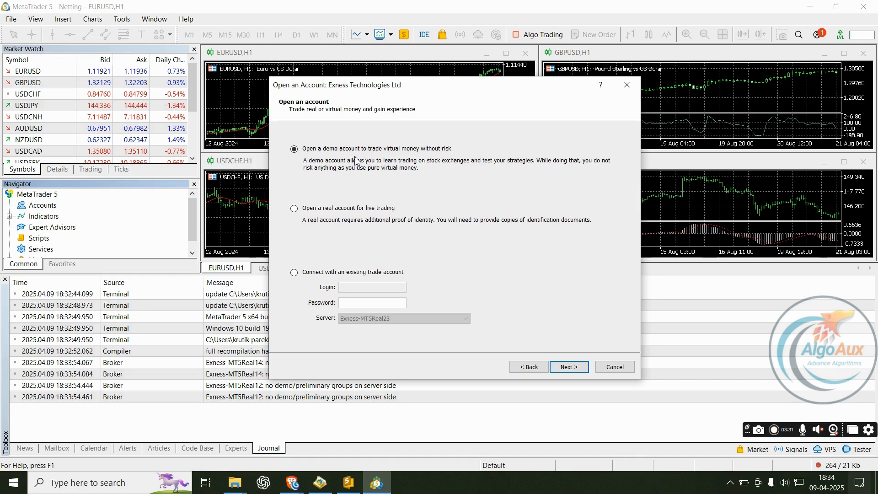
pyautogui.click(294, 273)
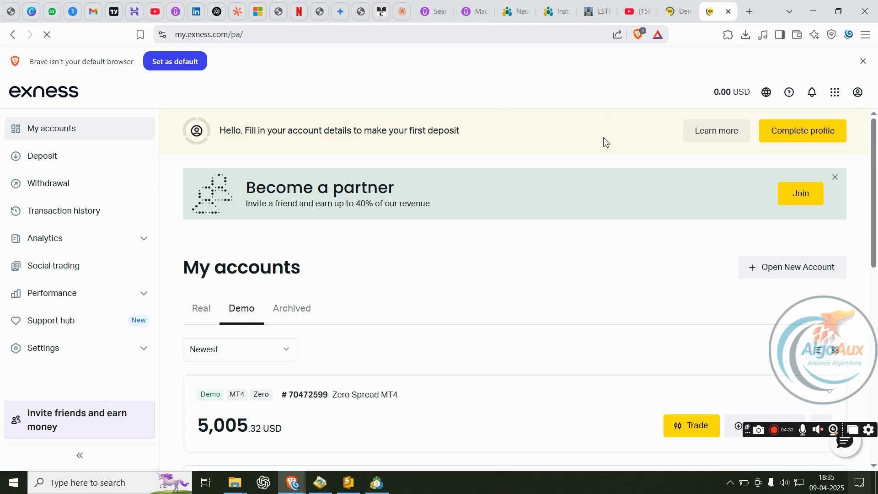
# - Review the demo accounts under My accounts, then start opening a new account
pyautogui.scroll(-1, 605, 142)
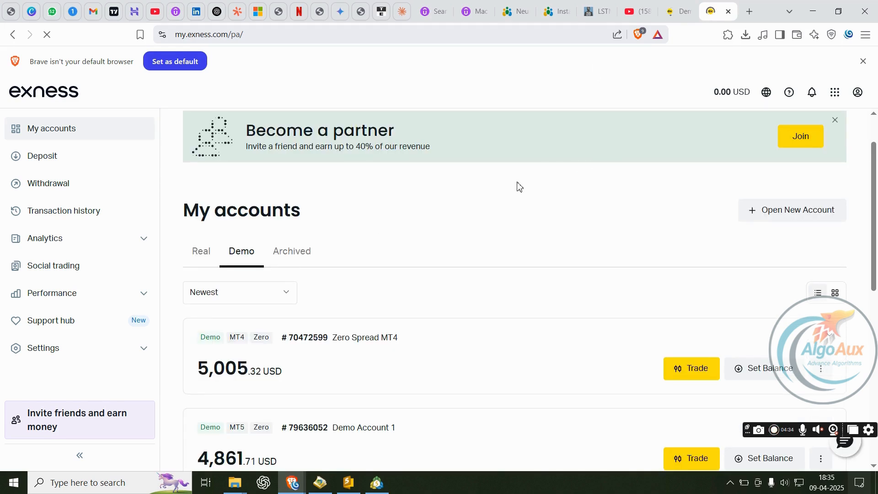
pyautogui.scroll(-1, 517, 186)
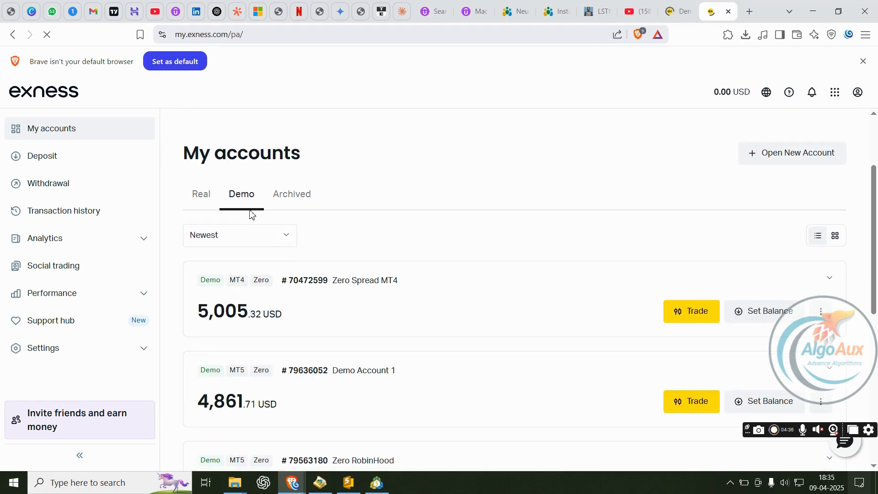
pyautogui.scroll(-2, 378, 227)
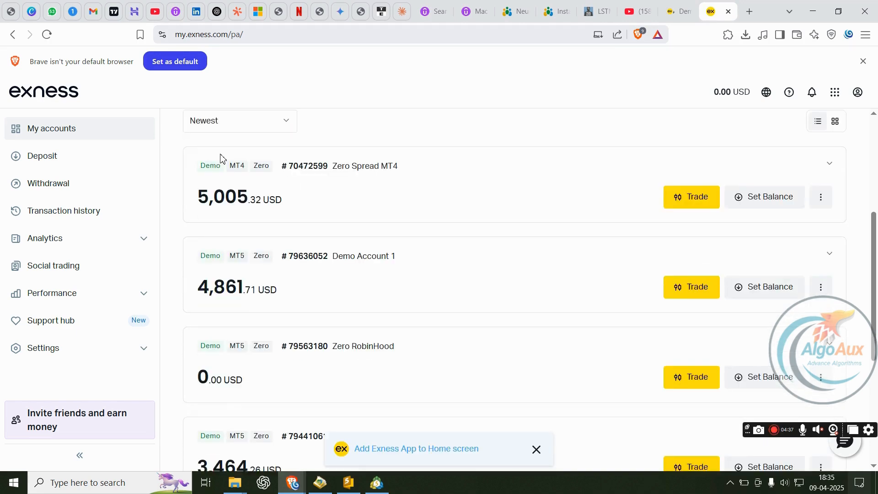
pyautogui.scroll(2, 221, 157)
pyautogui.scroll(-5, 288, 235)
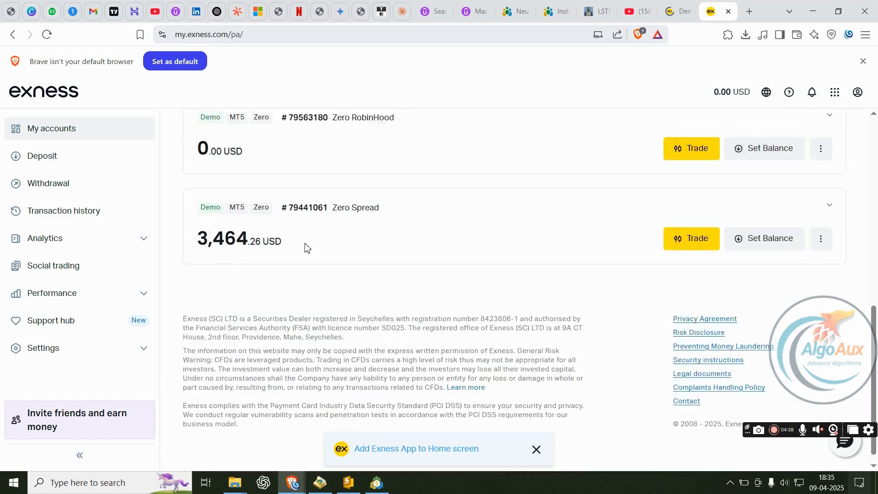
pyautogui.scroll(6, 304, 270)
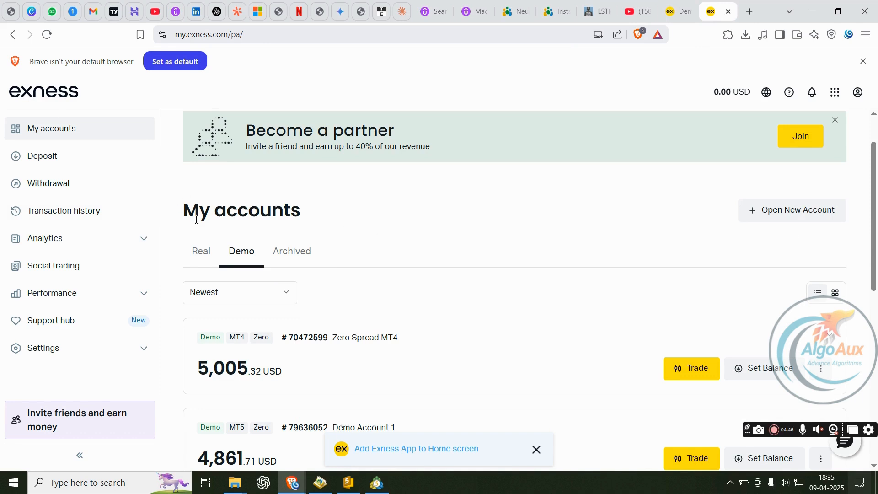
pyautogui.moveTo(186, 214); pyautogui.dragTo(325, 218)
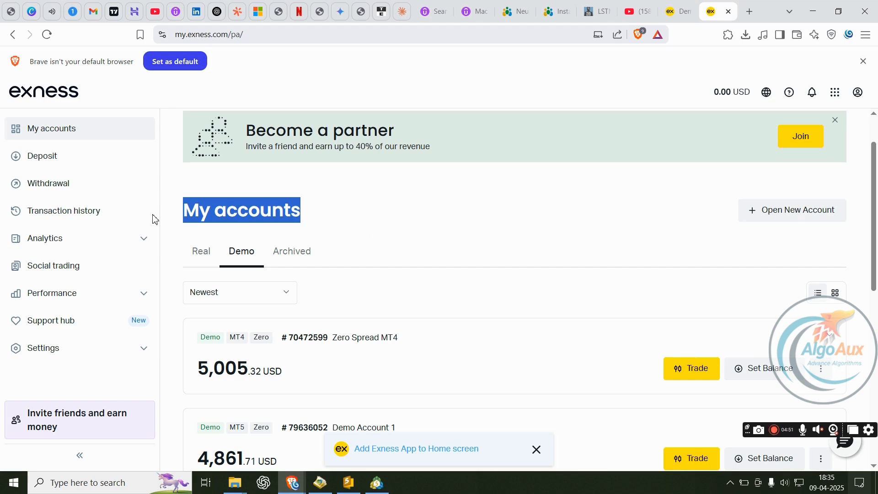
pyautogui.click(226, 210)
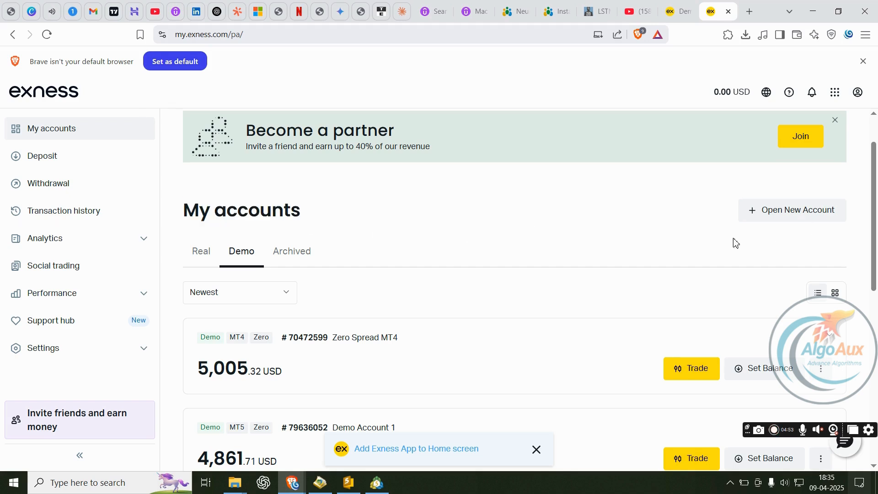
pyautogui.click(775, 215)
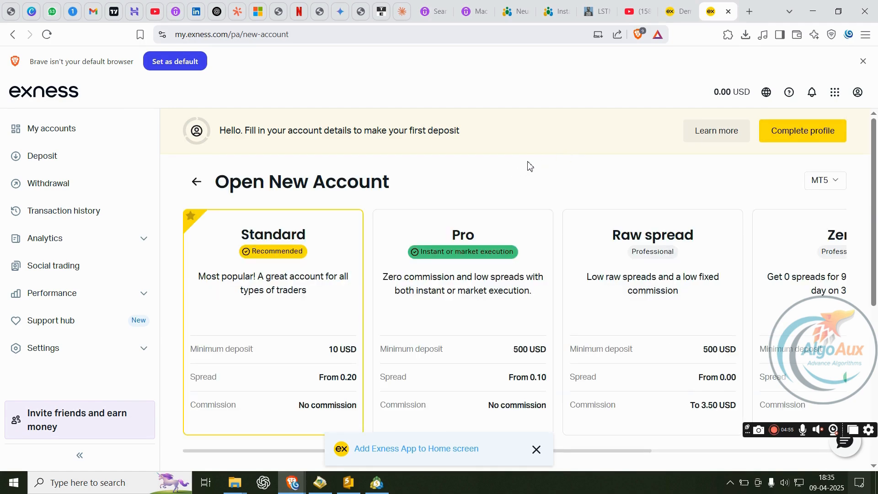
# - Select the Zero account card and continue to its setup form
pyautogui.scroll(-1, 323, 323)
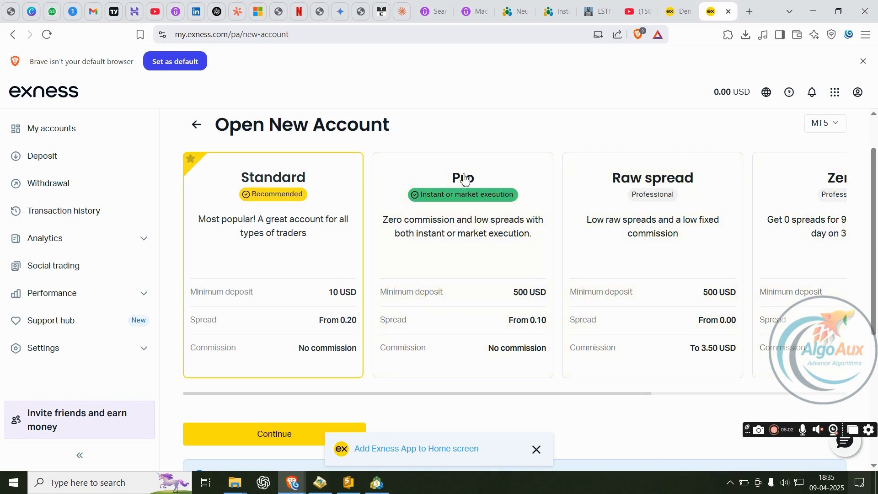
pyautogui.click(818, 192)
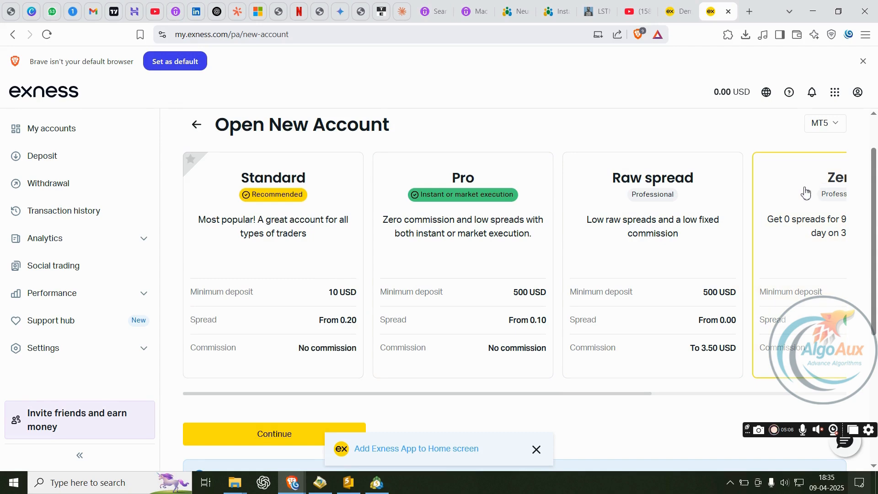
pyautogui.scroll(-3, 814, 195)
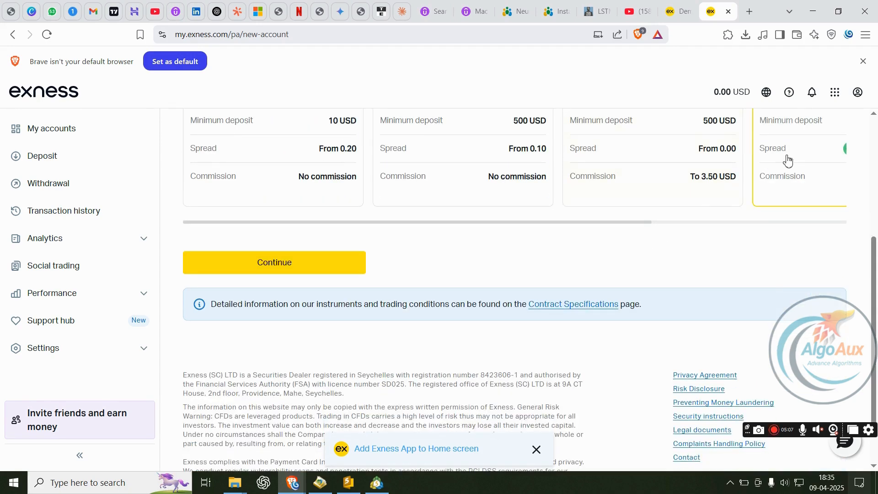
pyautogui.click(300, 260)
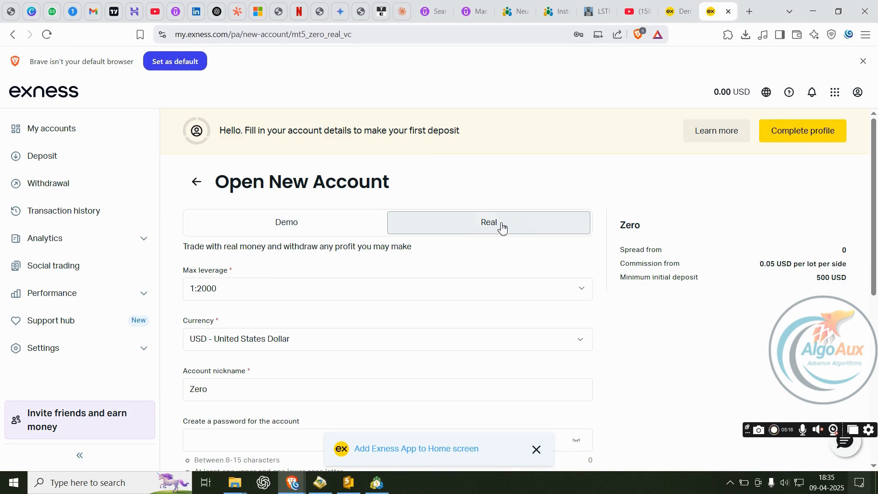
# - Switch the new account form to Demo with 1:2000 maximum leverage
pyautogui.click(292, 230)
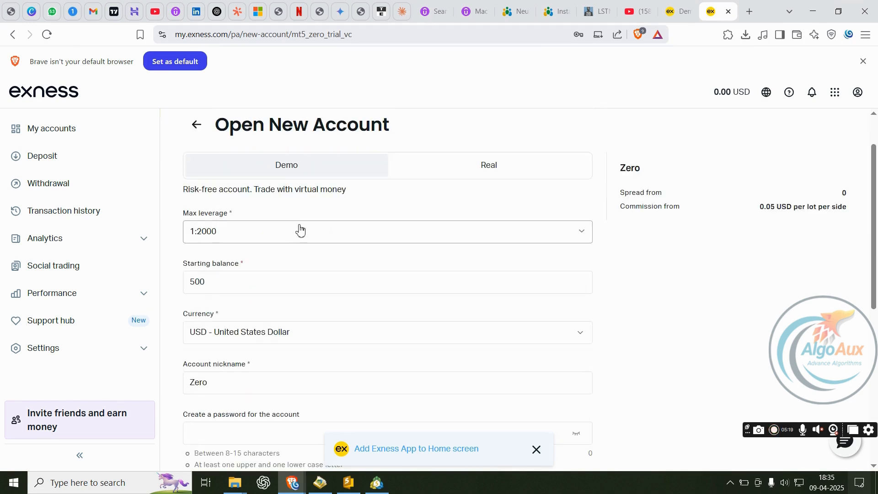
pyautogui.scroll(-1, 250, 175)
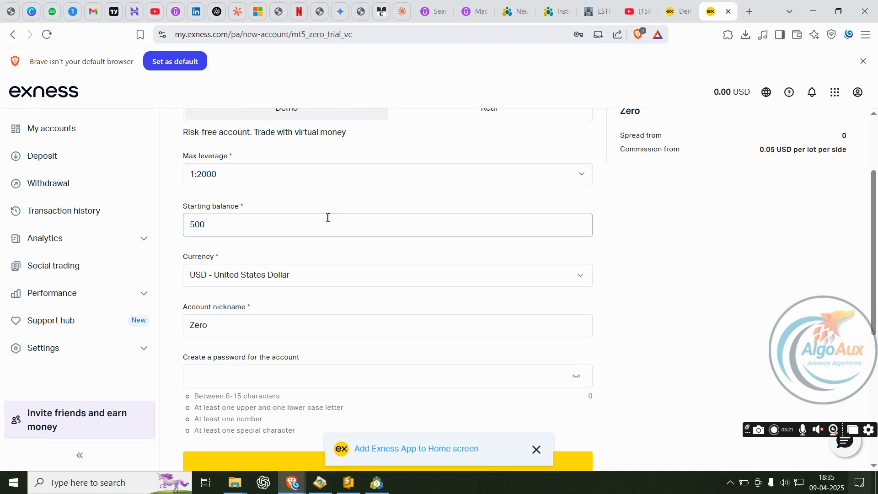
pyautogui.scroll(1, 274, 218)
pyautogui.click(238, 235)
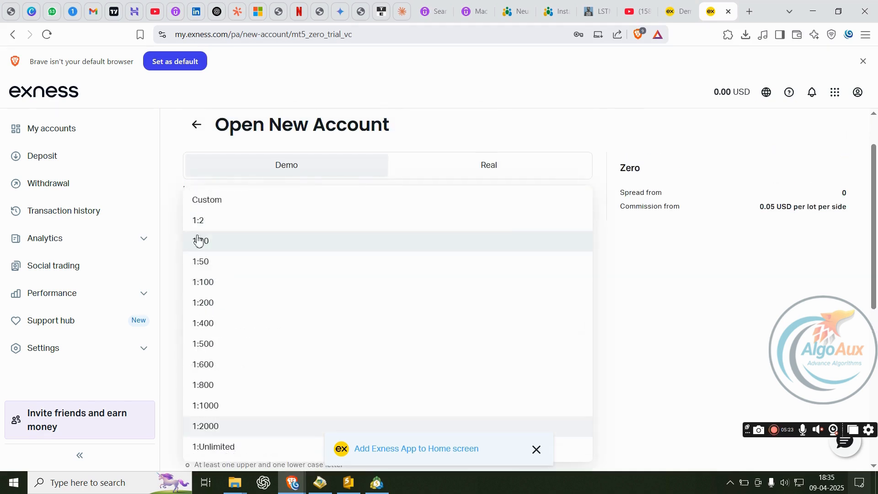
pyautogui.click(241, 425)
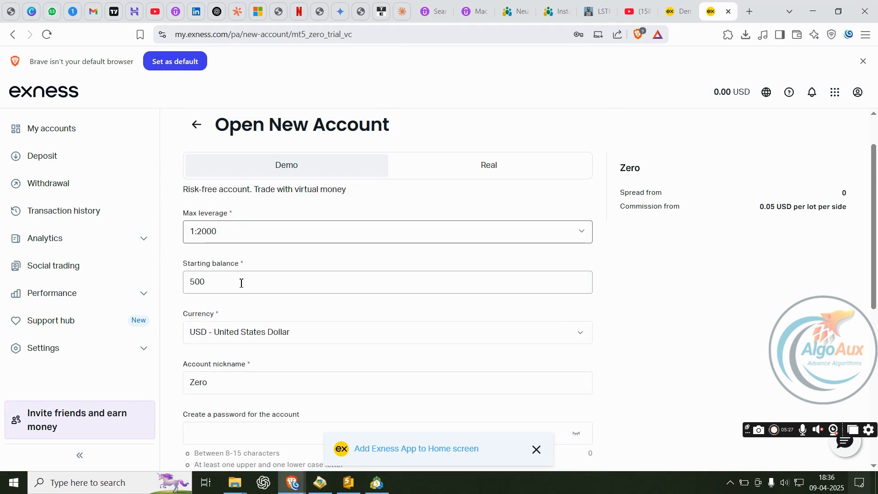
# - Set the starting balance to 5000 and keep USD as the currency
pyautogui.moveTo(208, 284); pyautogui.dragTo(182, 288)
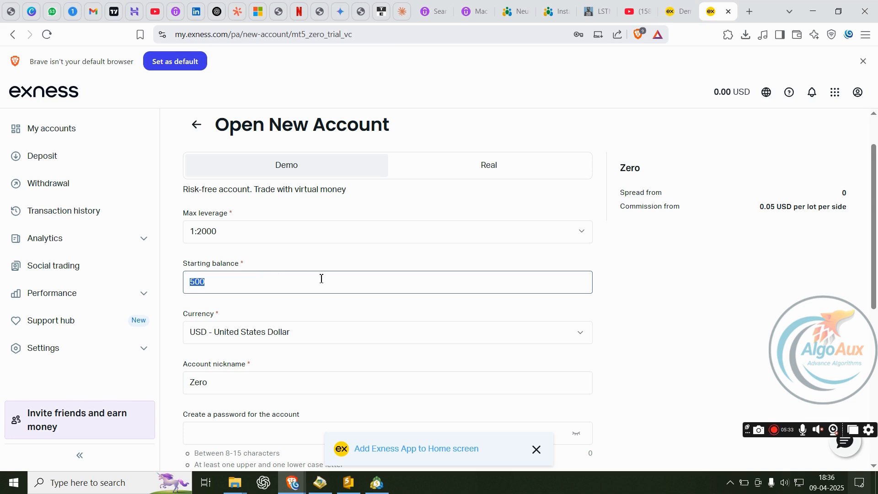
pyautogui.write('5')
pyautogui.click(351, 334)
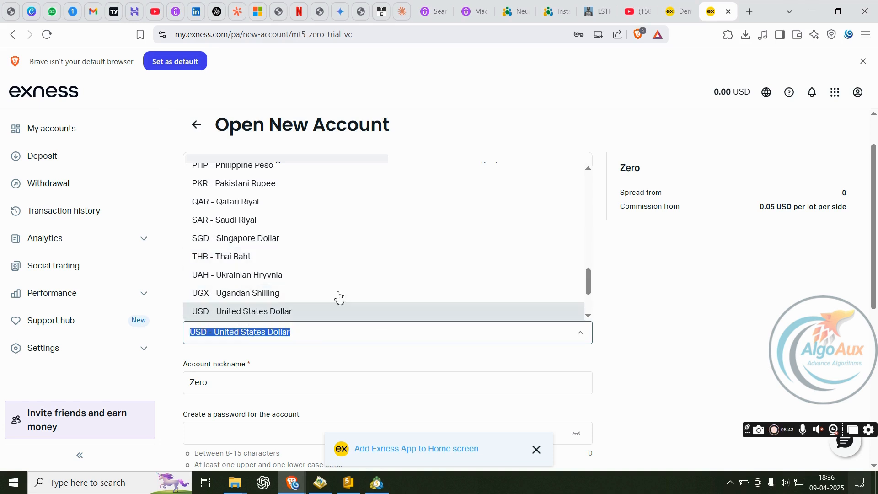
pyautogui.scroll(7, 359, 271)
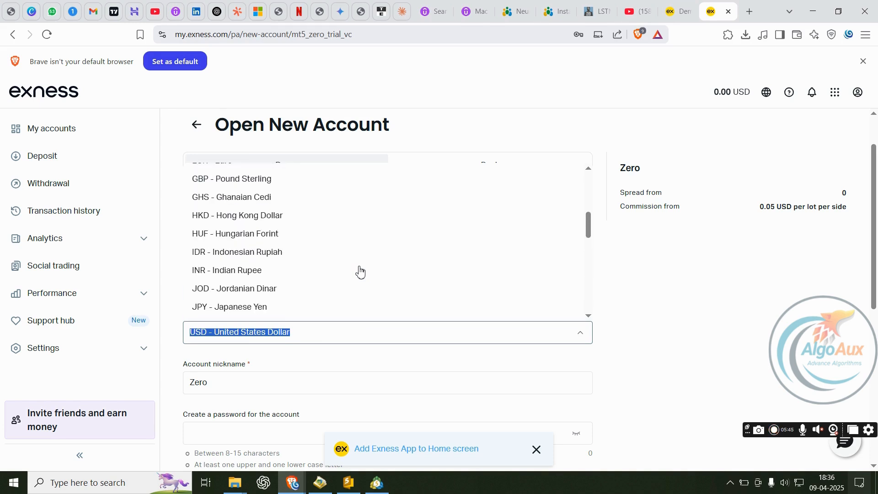
pyautogui.scroll(5, 359, 270)
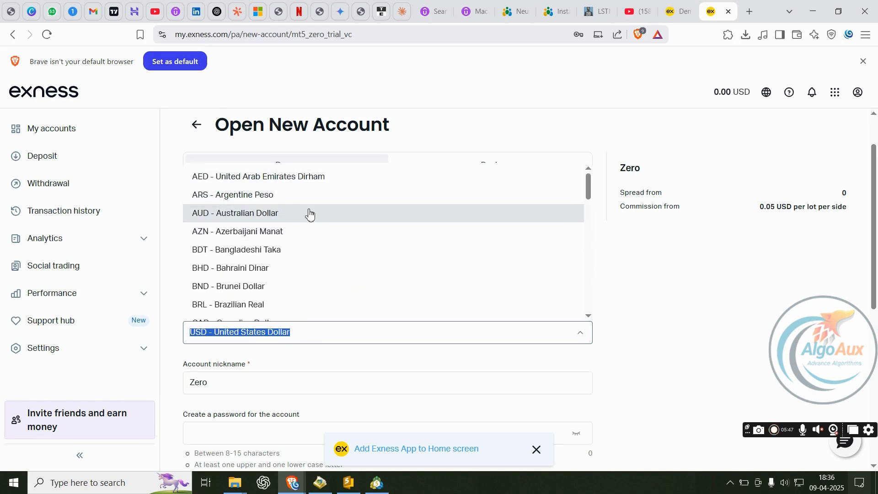
pyautogui.click(342, 336)
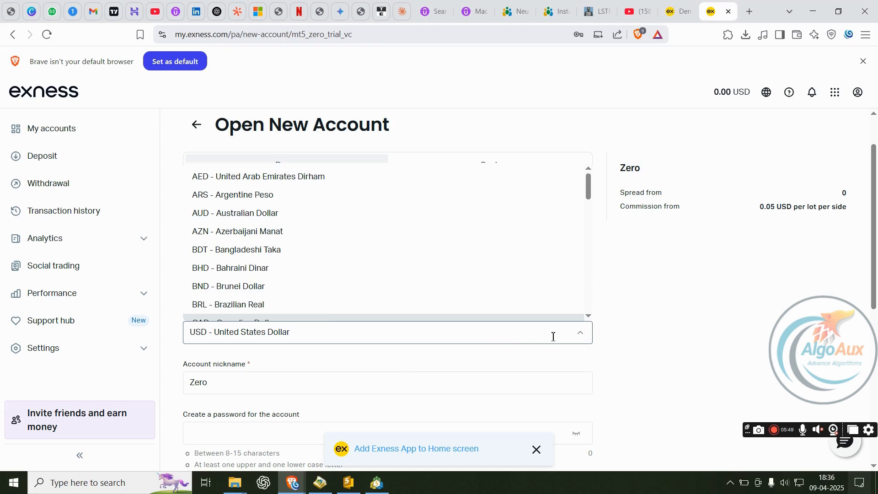
pyautogui.click(577, 333)
pyautogui.scroll(-3, 276, 338)
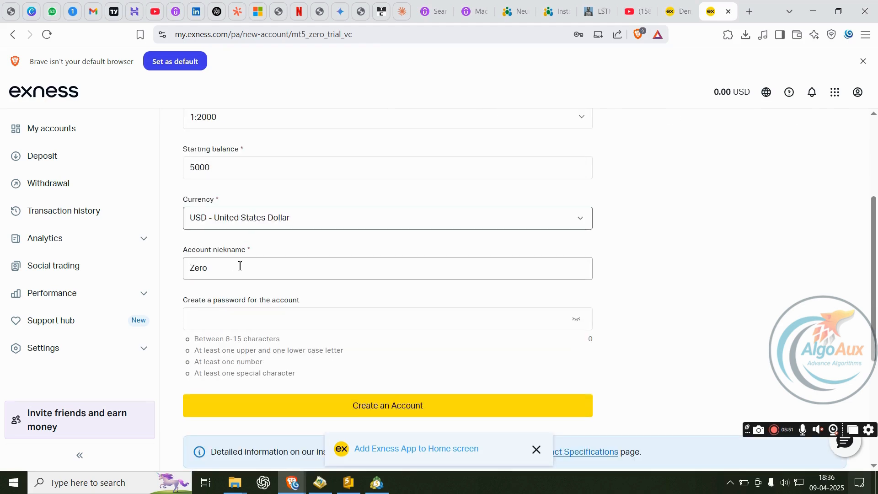
# - Name the account 'Test Account' and enter and verify its password
pyautogui.moveTo(240, 266); pyautogui.dragTo(179, 274)
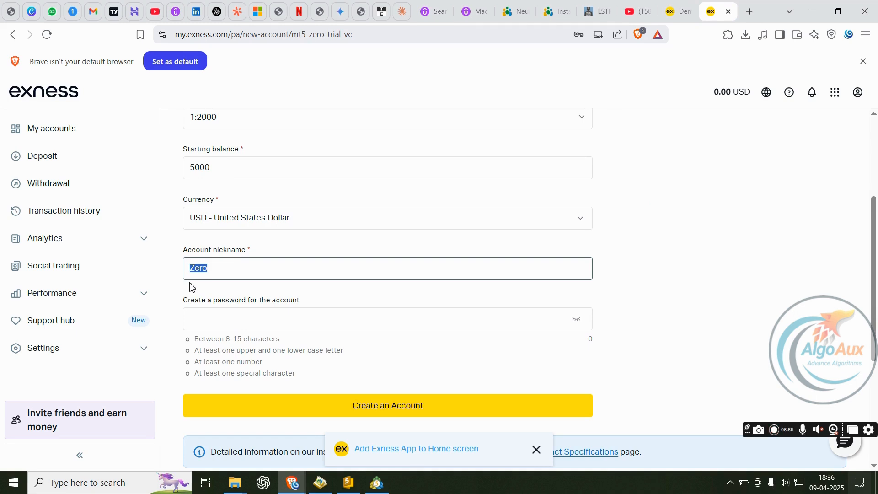
pyautogui.write('Test Account')
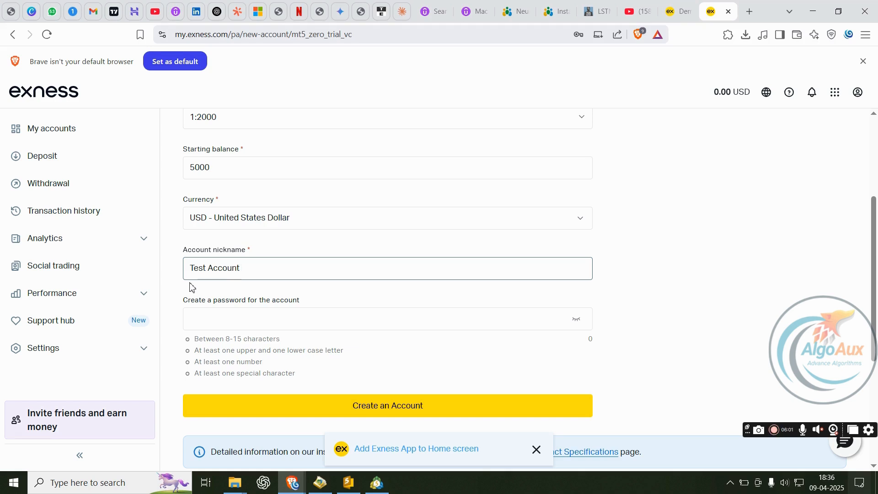
pyautogui.click(236, 309)
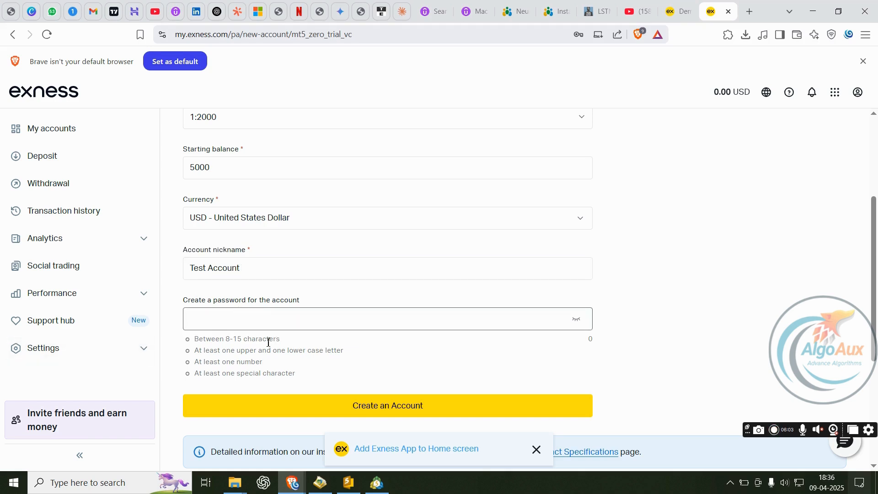
pyautogui.write('Test')
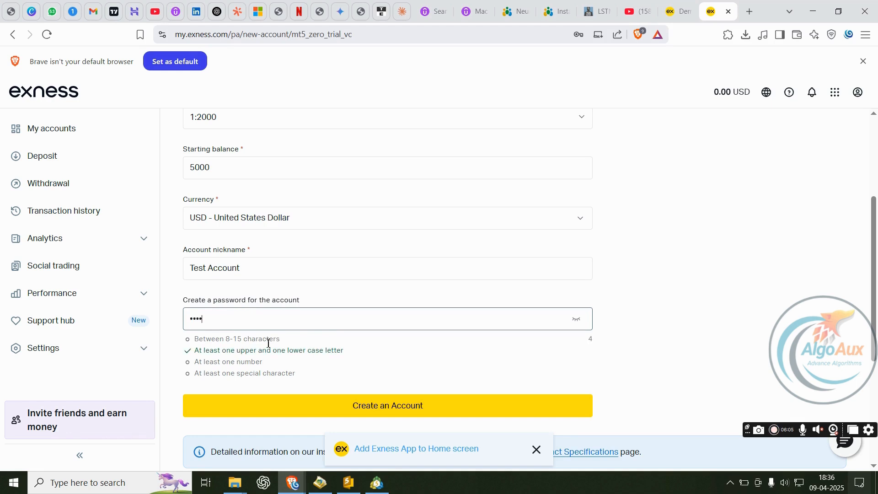
pyautogui.write('a')
pyautogui.press('BackSpace')
pyautogui.write('@')
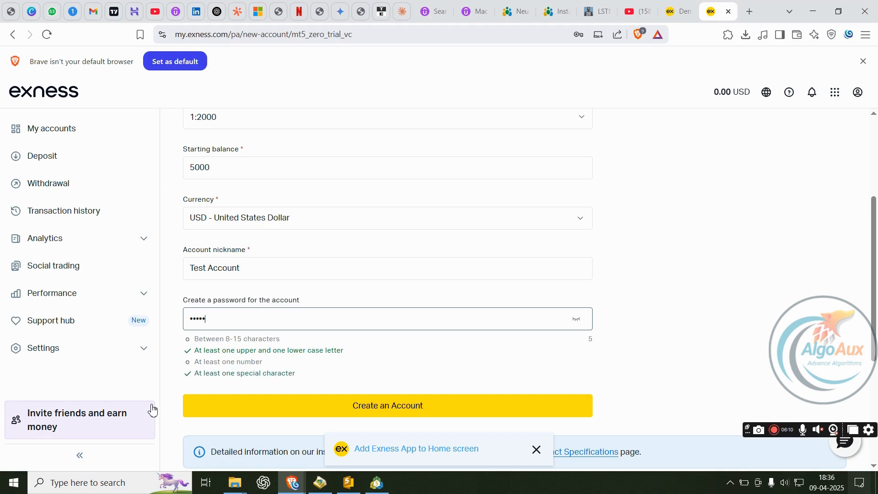
pyautogui.click(577, 320)
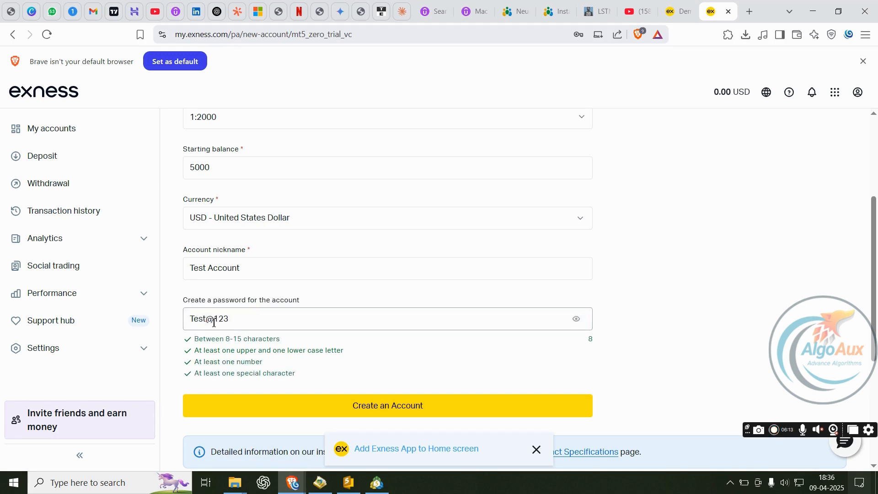
# - Create the demo account, decline saving the password, and locate the 5,000.00 USD Test Account
pyautogui.scroll(-2, 377, 355)
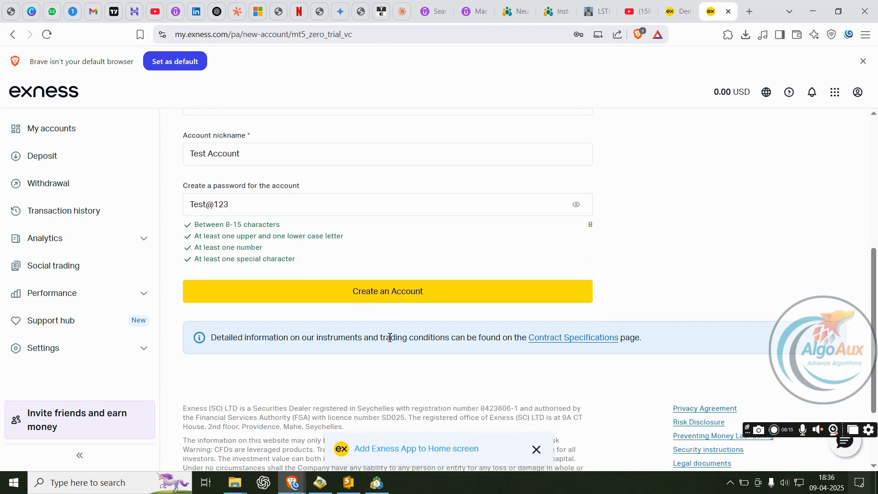
pyautogui.click(375, 295)
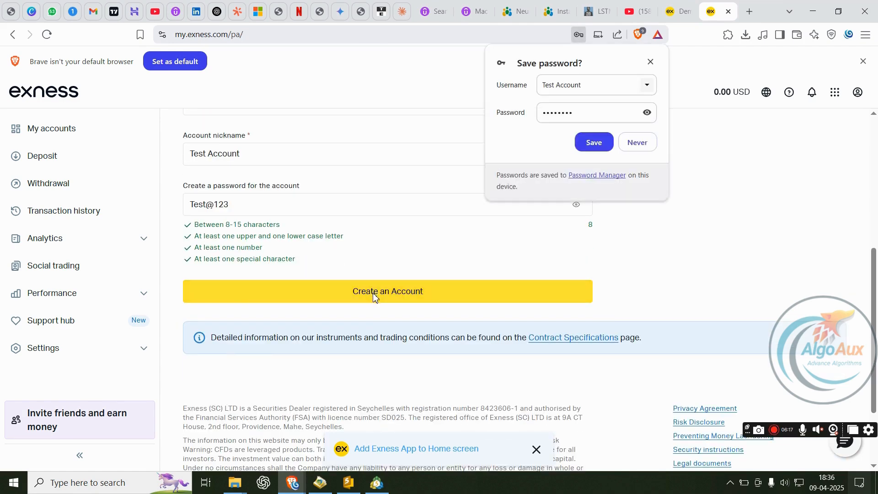
pyautogui.click(640, 146)
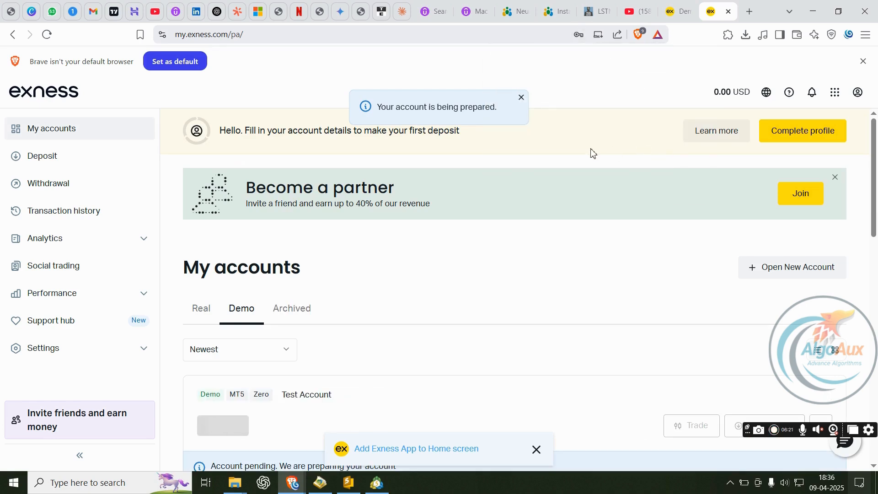
pyautogui.scroll(-3, 593, 154)
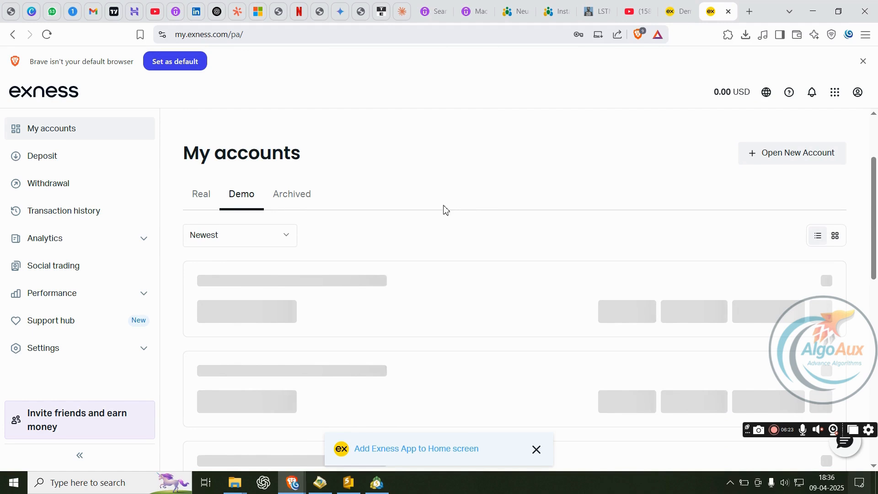
pyautogui.scroll(-1, 323, 222)
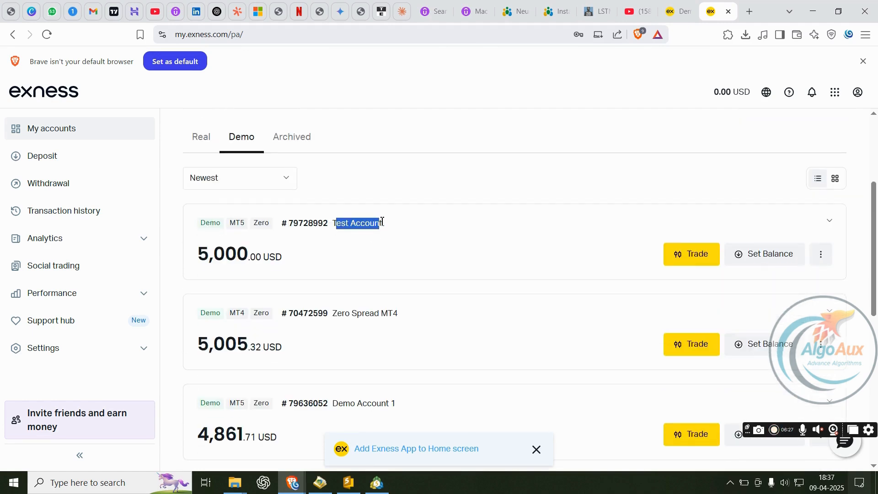
pyautogui.moveTo(200, 262); pyautogui.dragTo(295, 259)
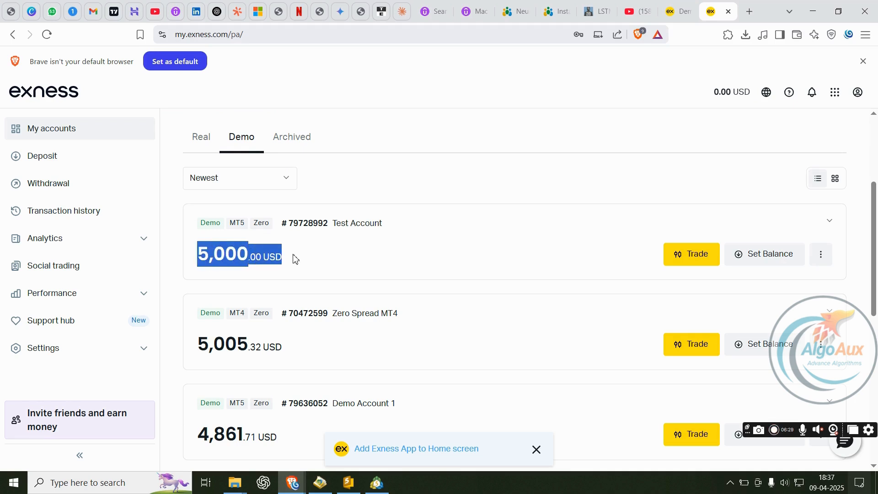
pyautogui.click(821, 257)
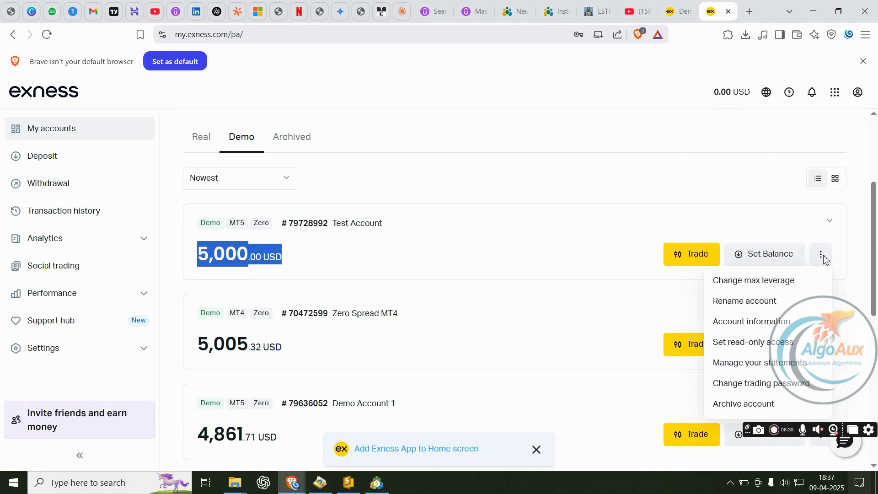
pyautogui.click(767, 321)
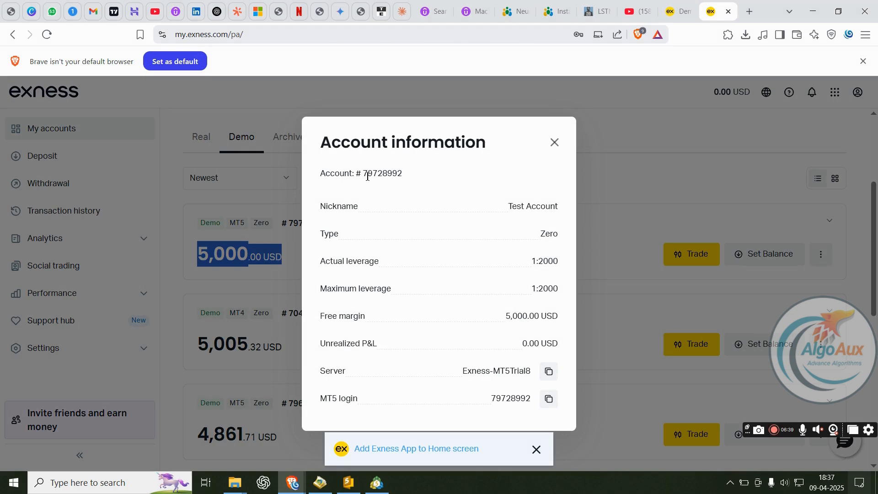
pyautogui.moveTo(366, 173); pyautogui.dragTo(384, 174)
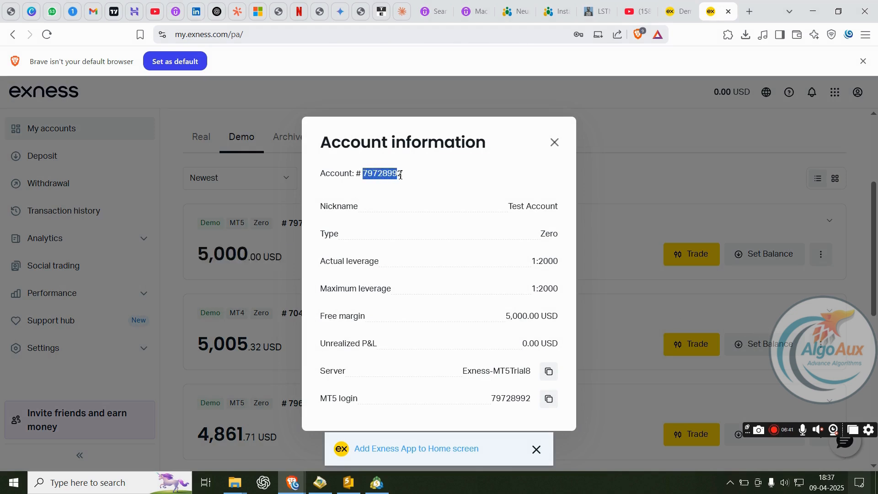
pyautogui.click(351, 395)
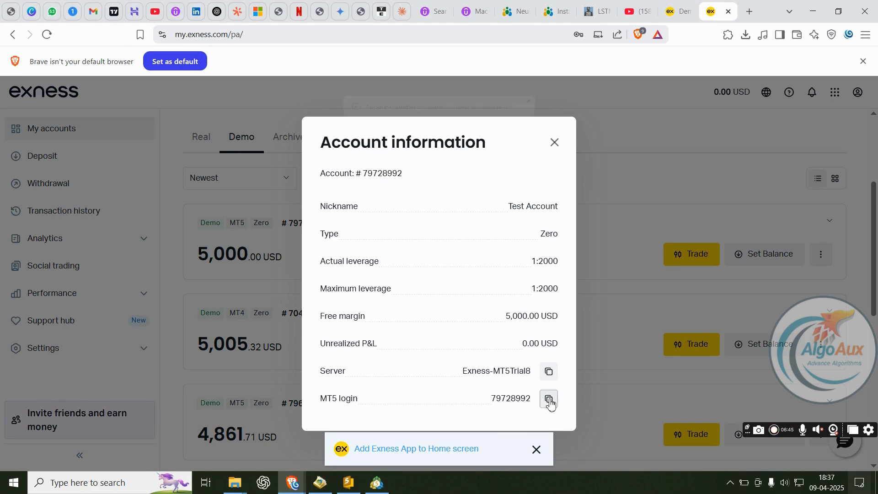
pyautogui.click(377, 482)
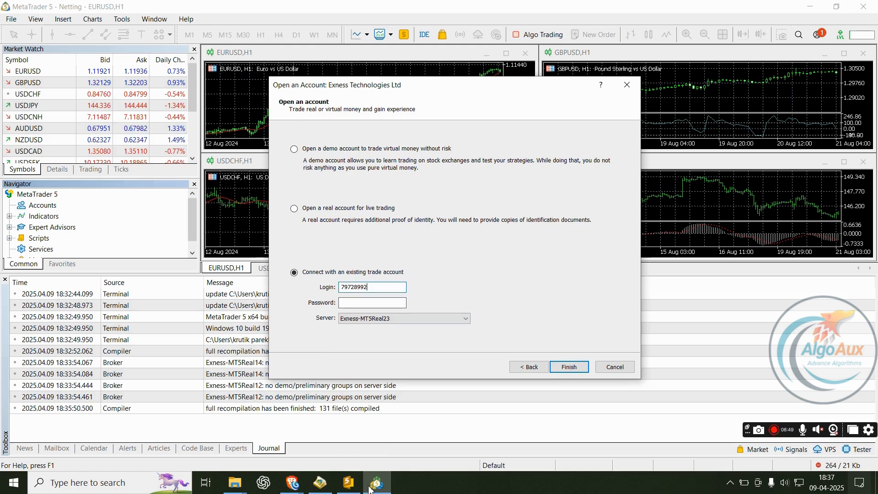
# - Return to the Exness account information page in the browser to check the server name
pyautogui.click(293, 483)
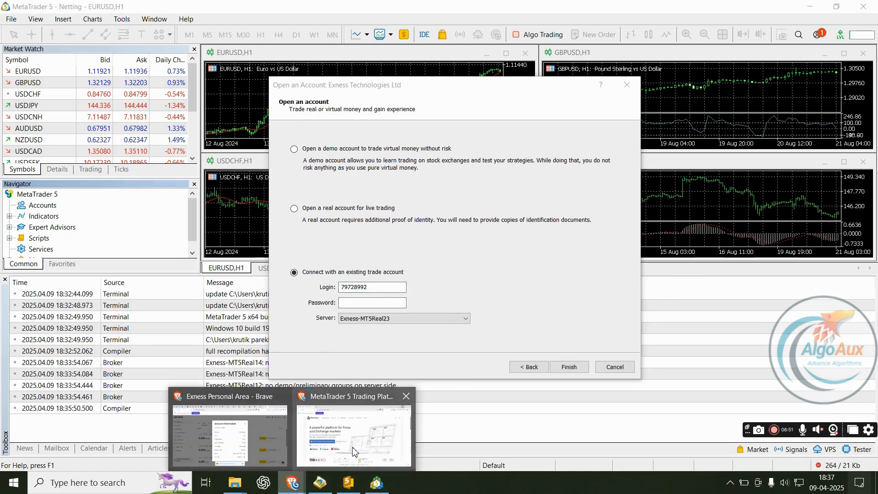
pyautogui.click(353, 450)
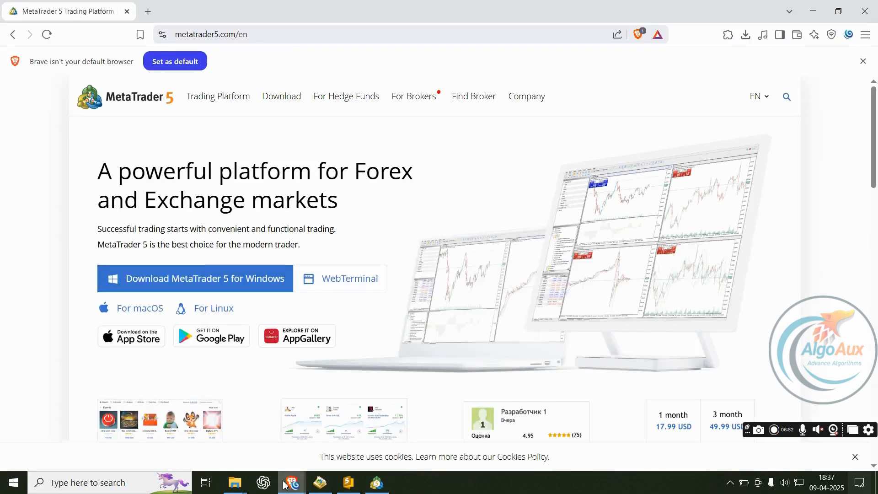
pyautogui.moveTo(284, 484)
pyautogui.click(229, 430)
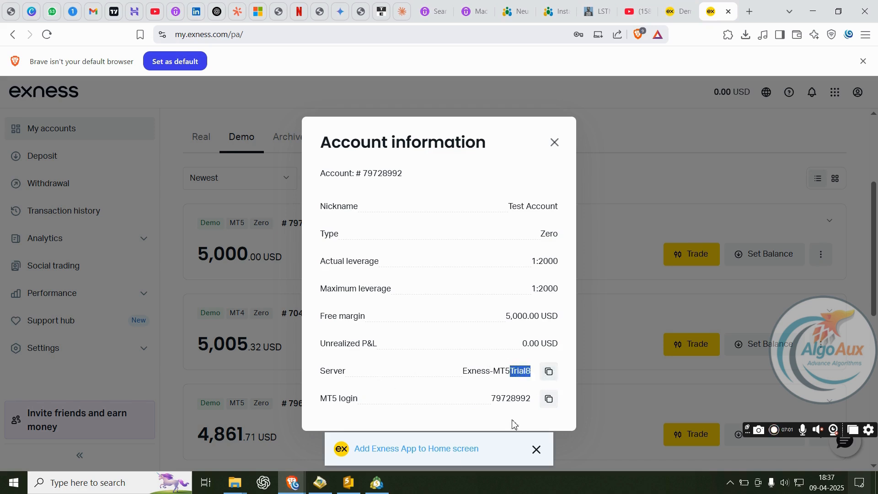
# - Select the Exness-MT5Trial8 server in MetaTrader 5 and complete the demo account login
pyautogui.click(377, 483)
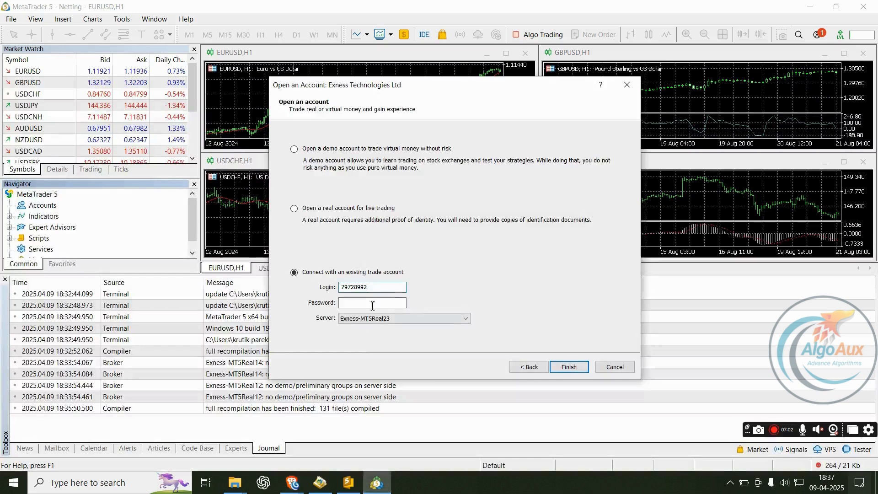
pyautogui.click(405, 319)
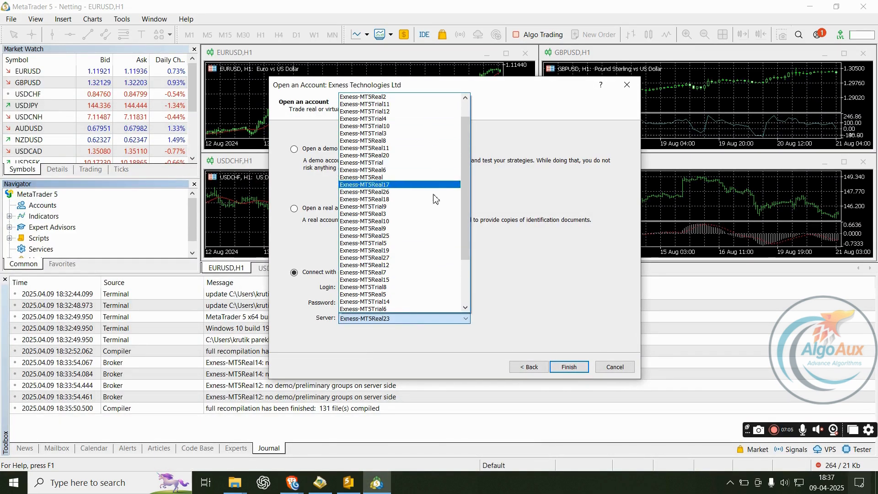
pyautogui.click(407, 287)
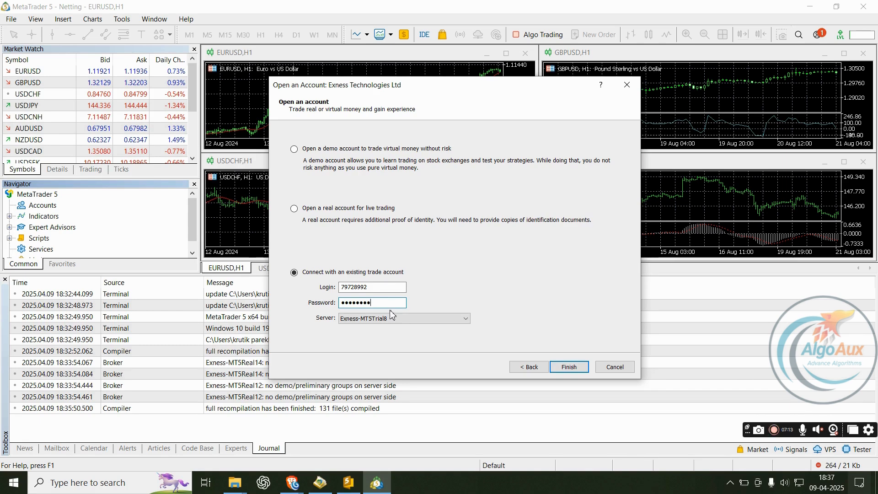
pyautogui.click(568, 367)
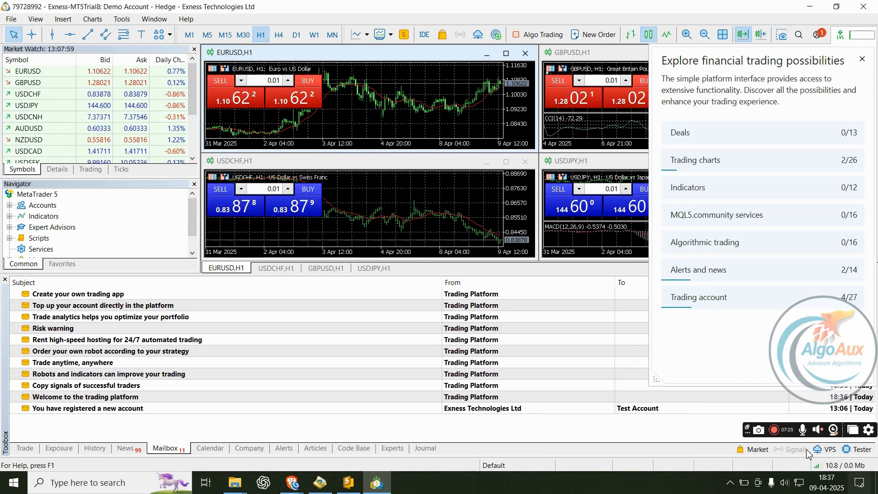
# - Check the network connection options, then open the View menu
pyautogui.click(817, 465)
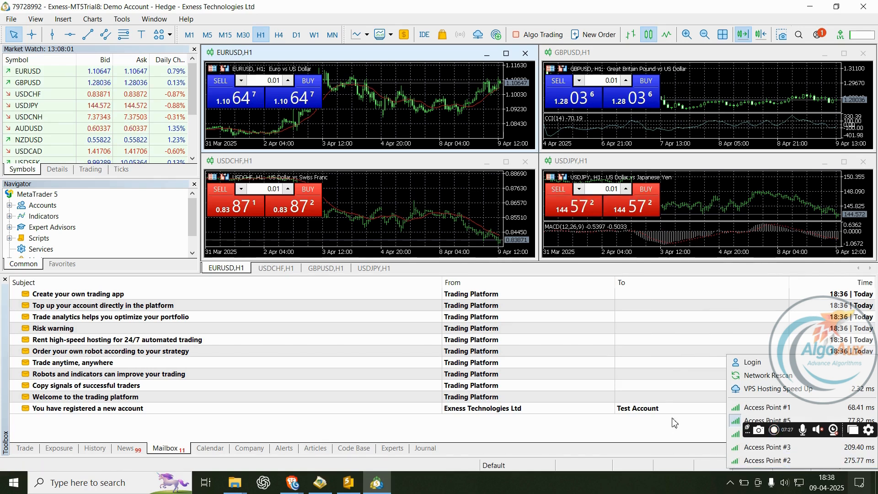
pyautogui.click(699, 434)
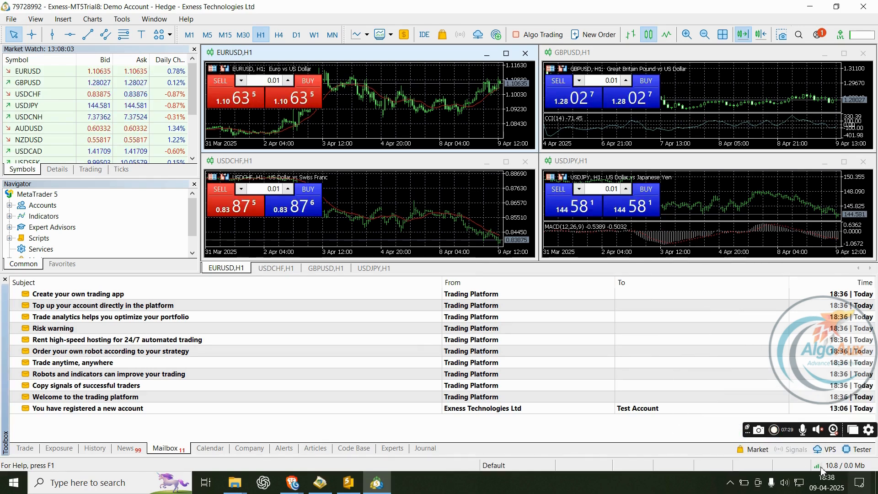
pyautogui.moveTo(823, 470)
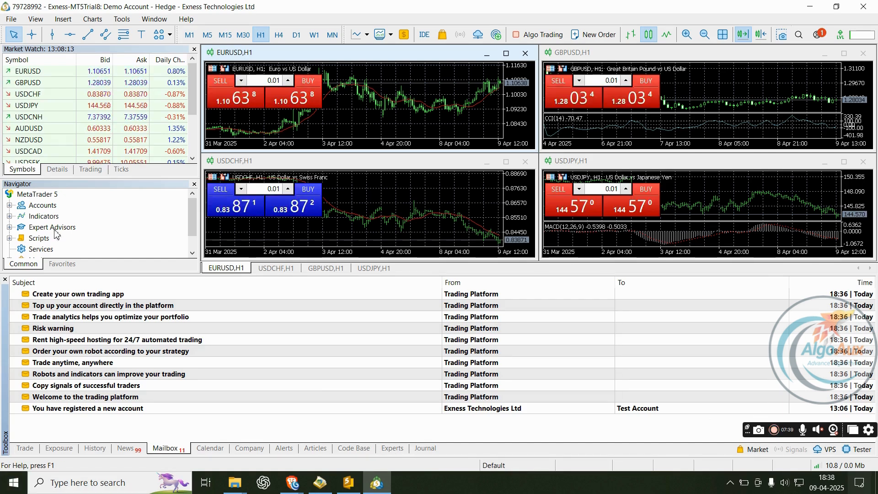
pyautogui.click(36, 19)
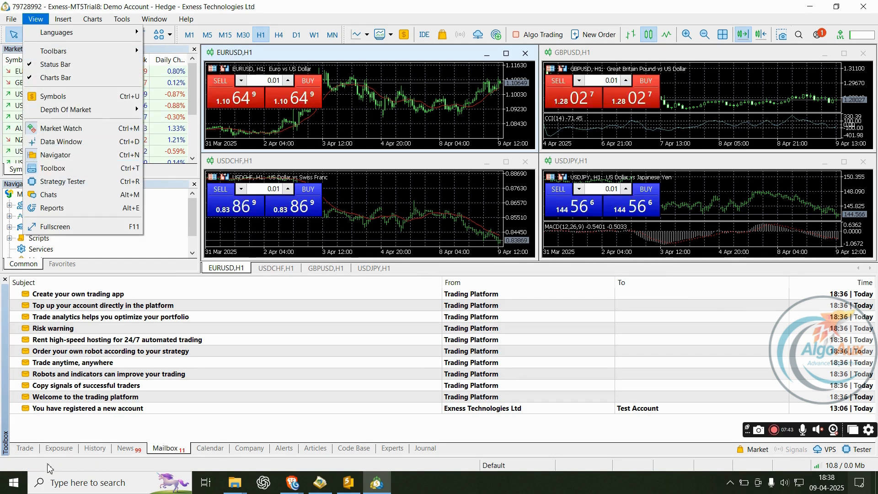
# - Cycle the Toolbox through Trade, Experts and Journal, checking the VPS hosting entry, then return to Trade
pyautogui.click(35, 452)
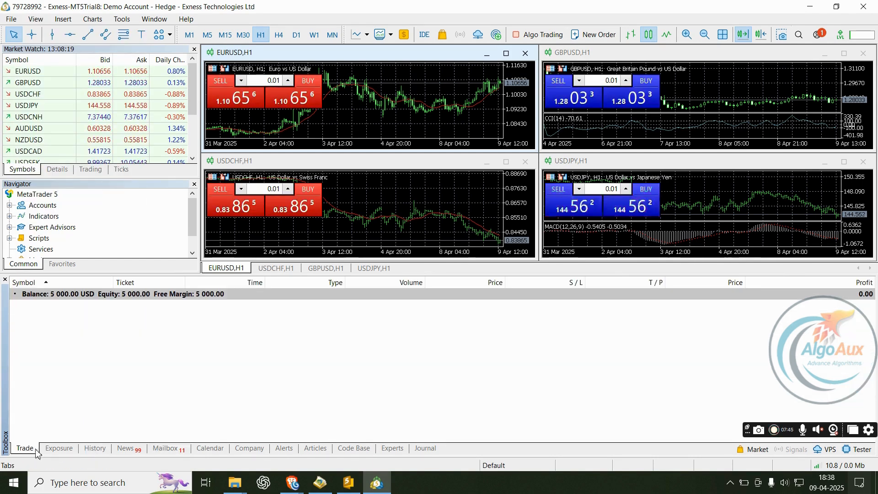
pyautogui.click(394, 449)
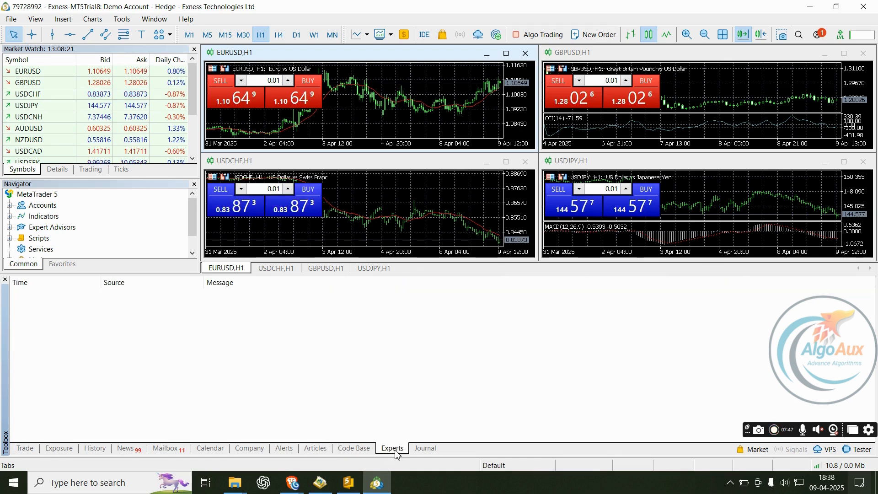
pyautogui.click(425, 449)
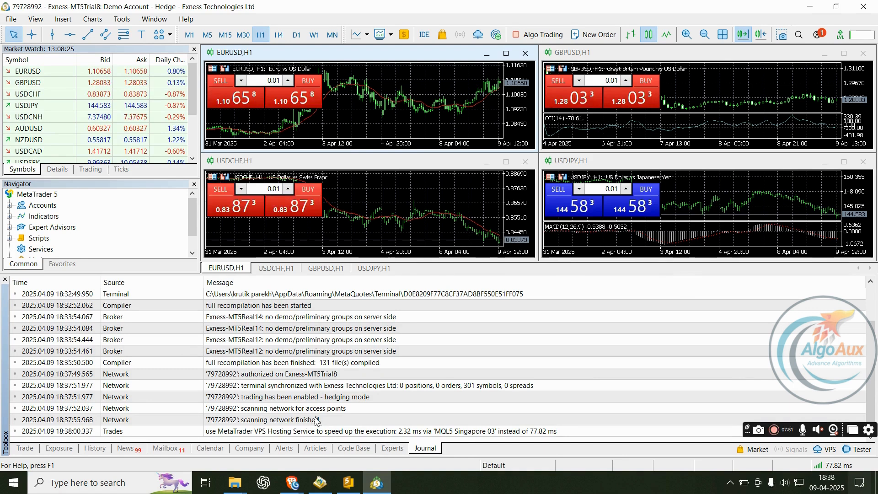
pyautogui.click(330, 430)
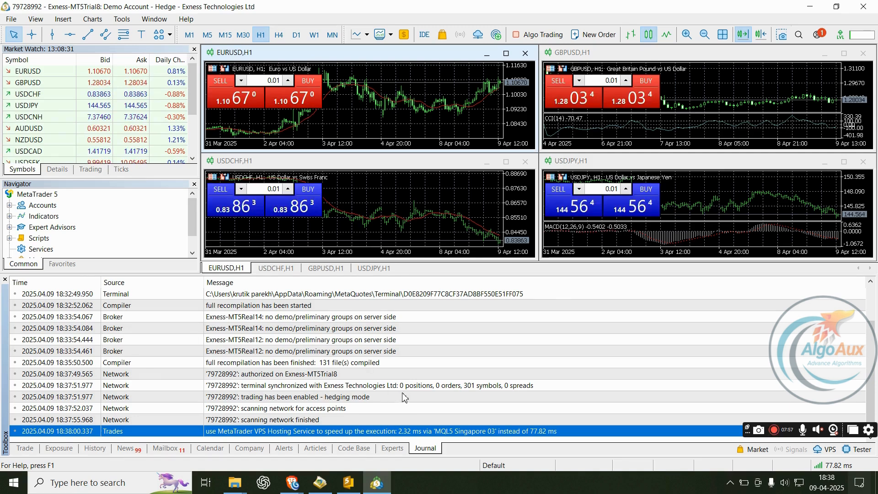
pyautogui.scroll(3, 402, 415)
pyautogui.scroll(-3, 388, 416)
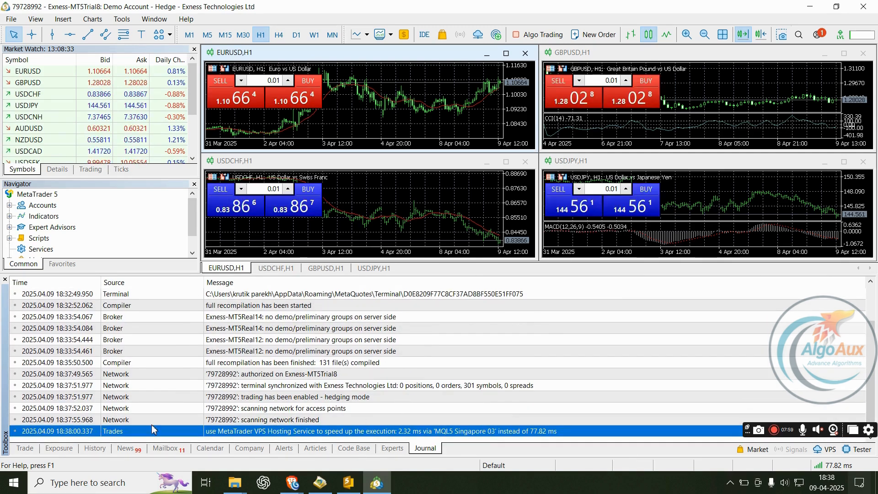
pyautogui.click(28, 447)
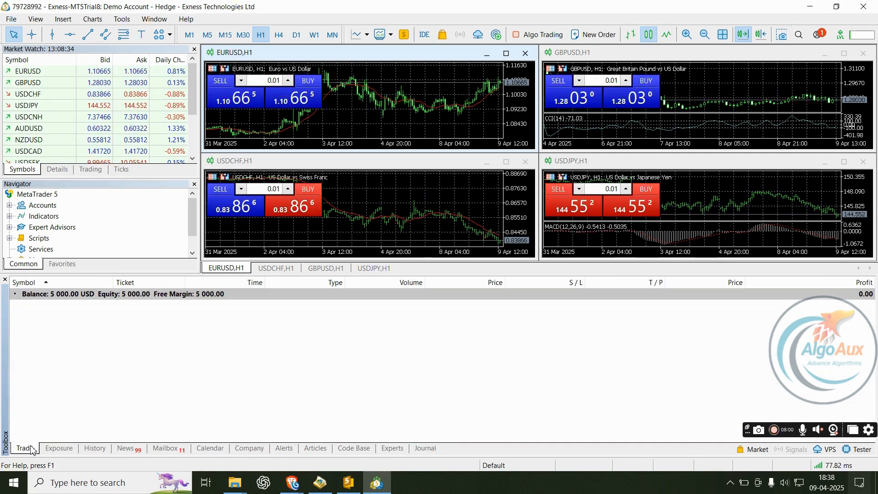
# - Close the Toolbox, maximize the EURUSD chart and compress its price scale vertically
pyautogui.click(5, 279)
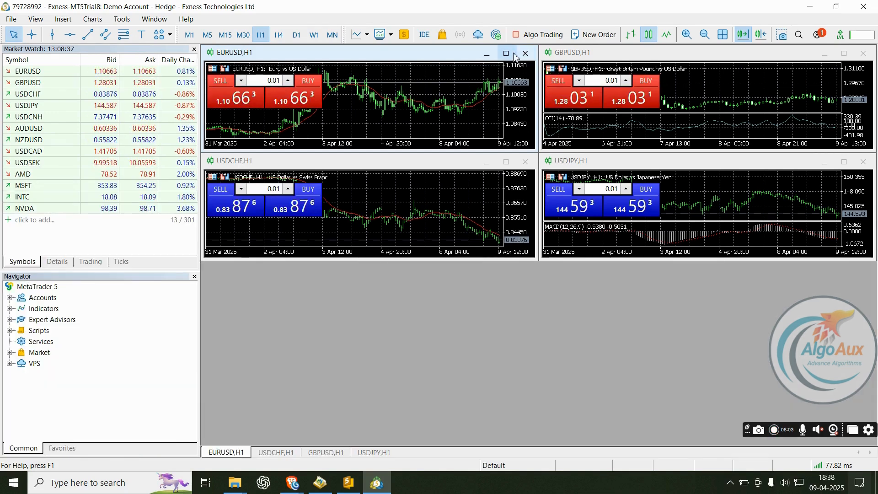
pyautogui.click(506, 54)
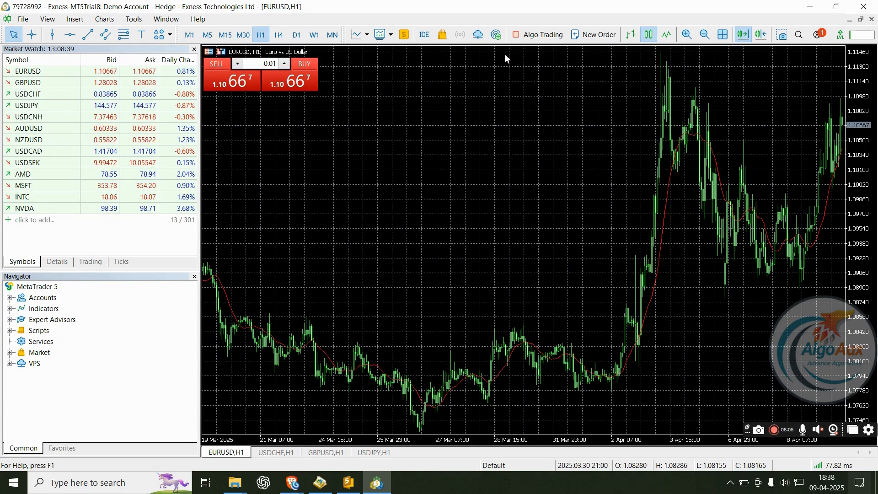
pyautogui.moveTo(870, 246); pyautogui.dragTo(870, 274)
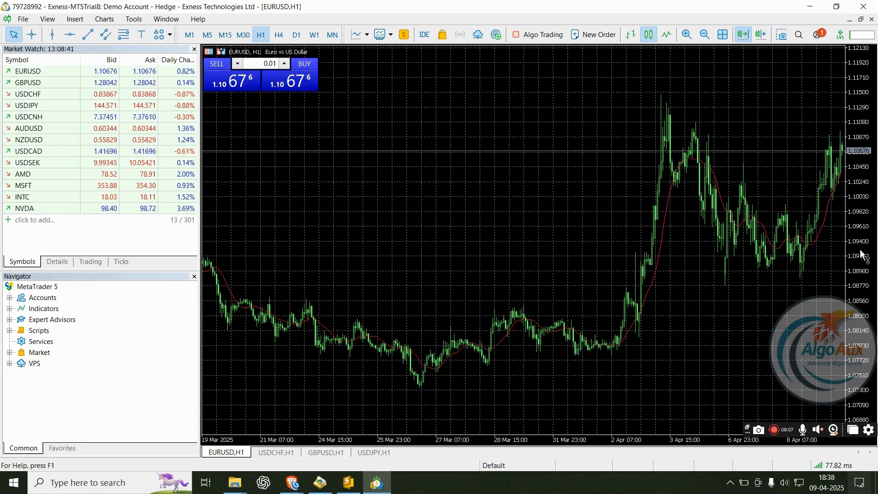
pyautogui.moveTo(852, 78); pyautogui.dragTo(852, 94)
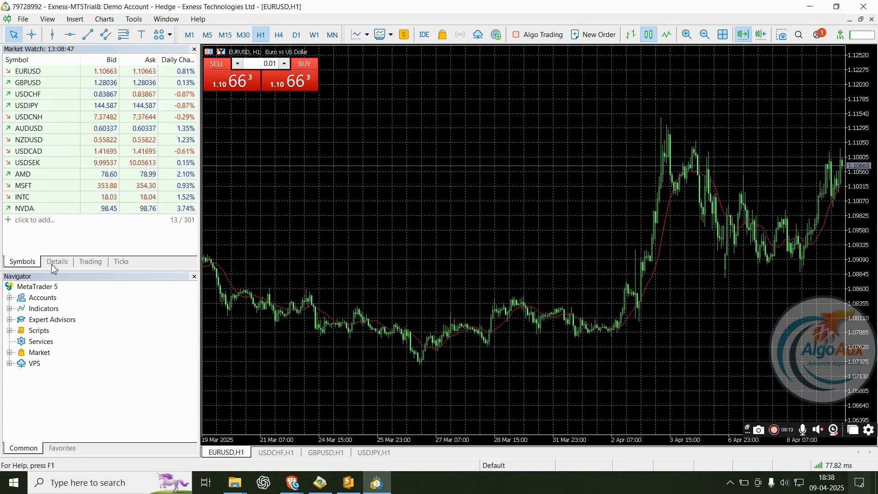
# - Browse the Exness-MT5Trial8 accounts in Navigator, then expand Indicators > Trend
pyautogui.click(9, 298)
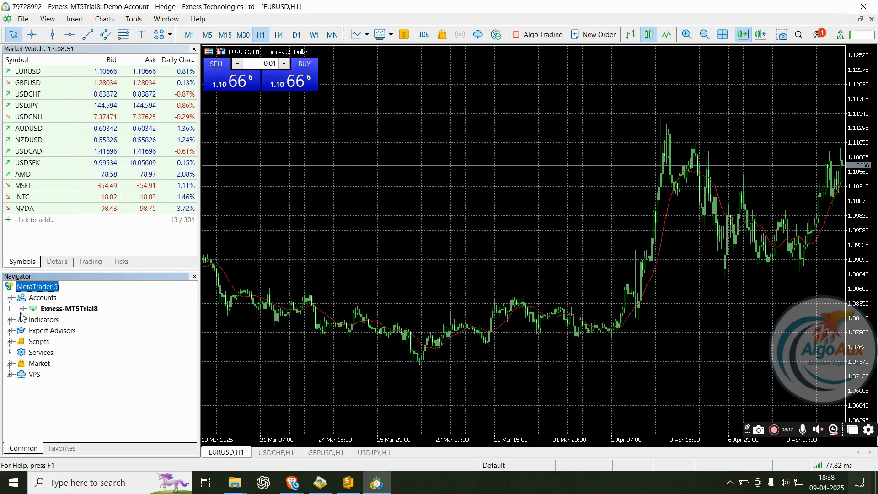
pyautogui.click(21, 309)
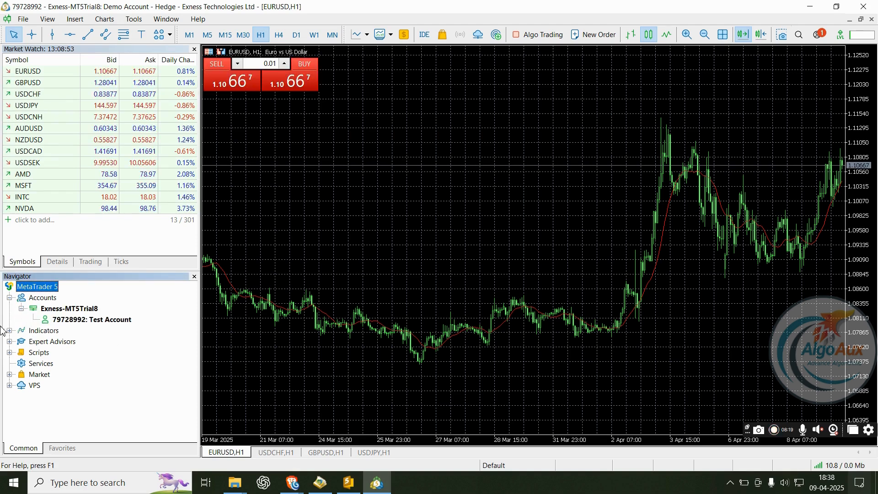
pyautogui.click(21, 309)
pyautogui.click(10, 297)
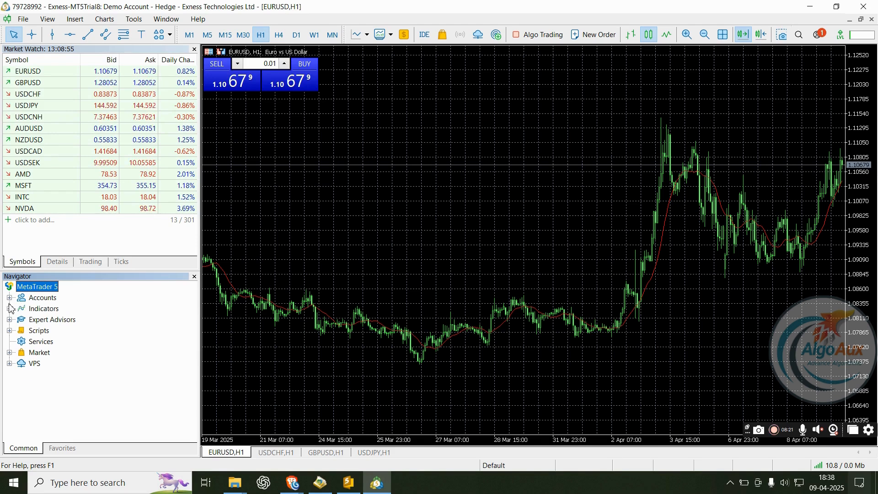
pyautogui.click(10, 309)
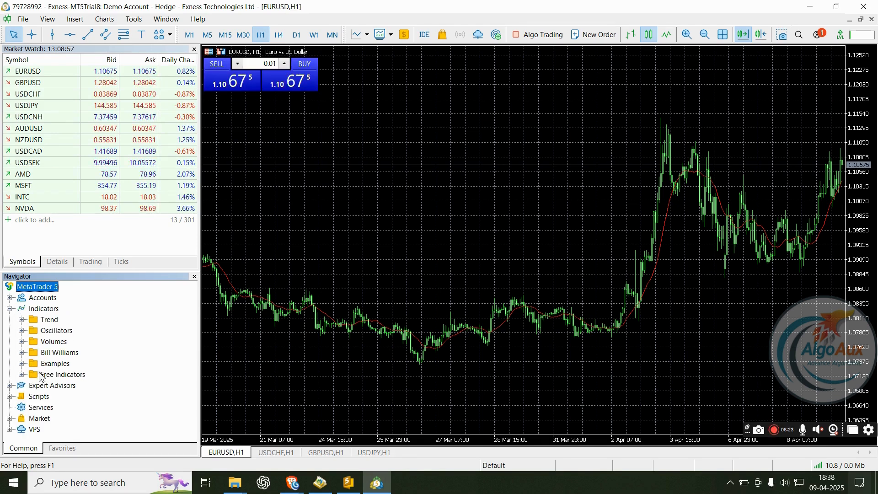
pyautogui.click(22, 319)
pyautogui.scroll(-3, 120, 339)
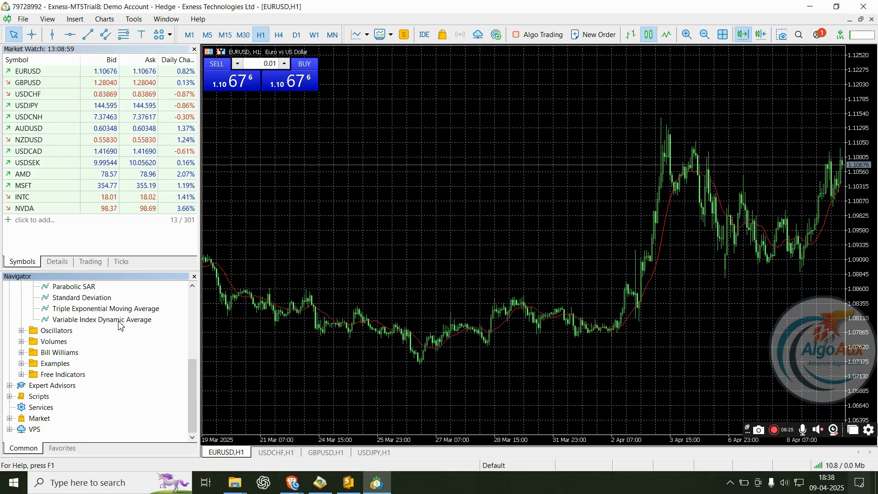
pyautogui.scroll(3, 120, 338)
# - Add a default Moving Average and Bollinger Bands (period 20, deviation 2.000) to the EURUSD chart
pyautogui.moveTo(101, 374); pyautogui.dragTo(406, 167)
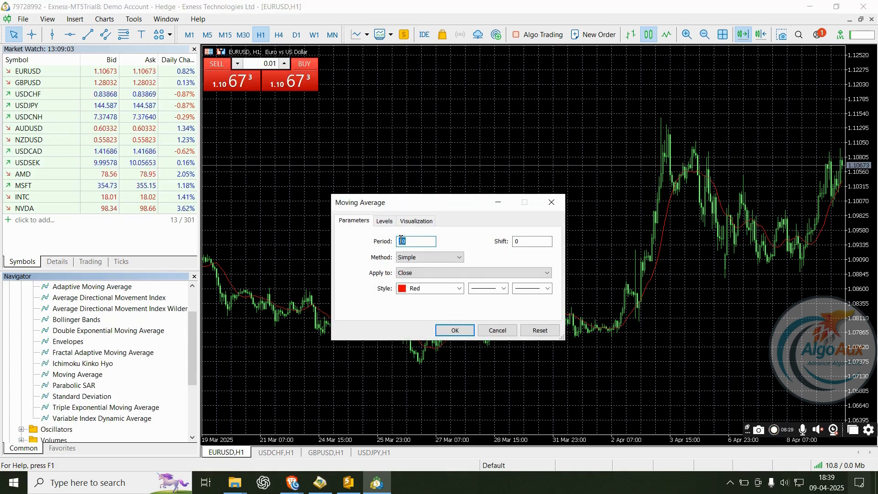
pyautogui.click(454, 329)
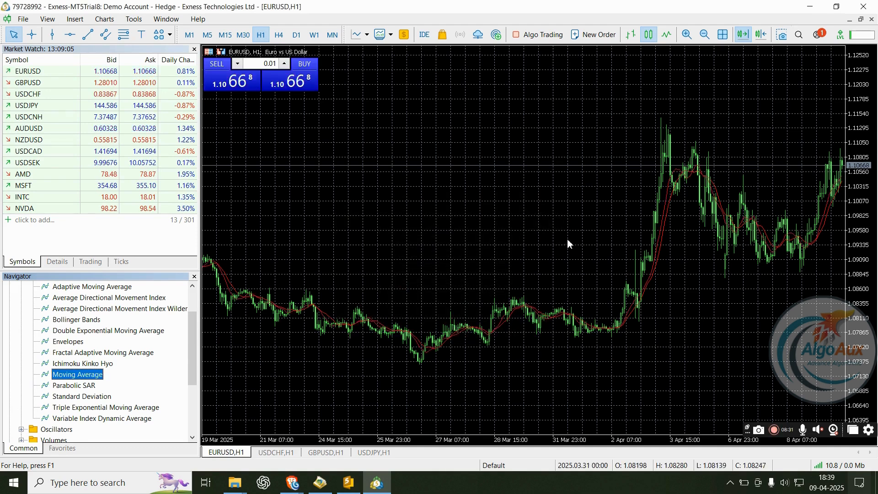
pyautogui.scroll(-1, 101, 362)
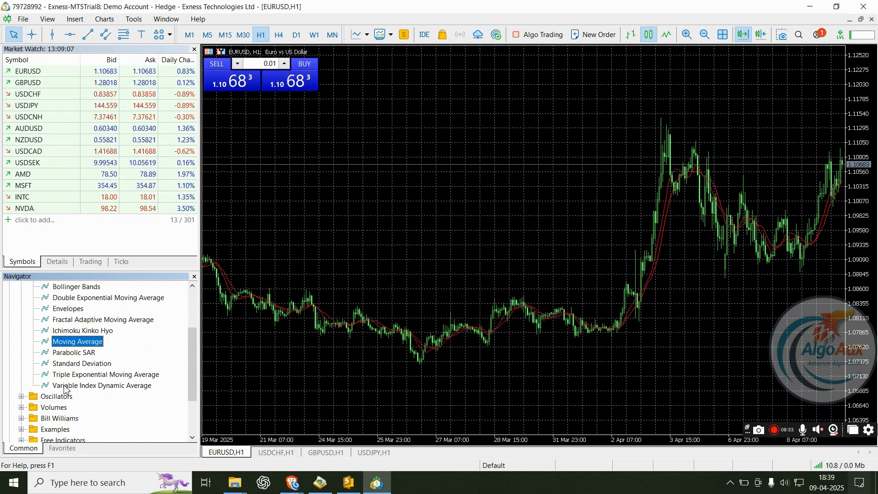
pyautogui.scroll(2, 102, 362)
pyautogui.click(83, 355)
pyautogui.moveTo(82, 355); pyautogui.dragTo(310, 194)
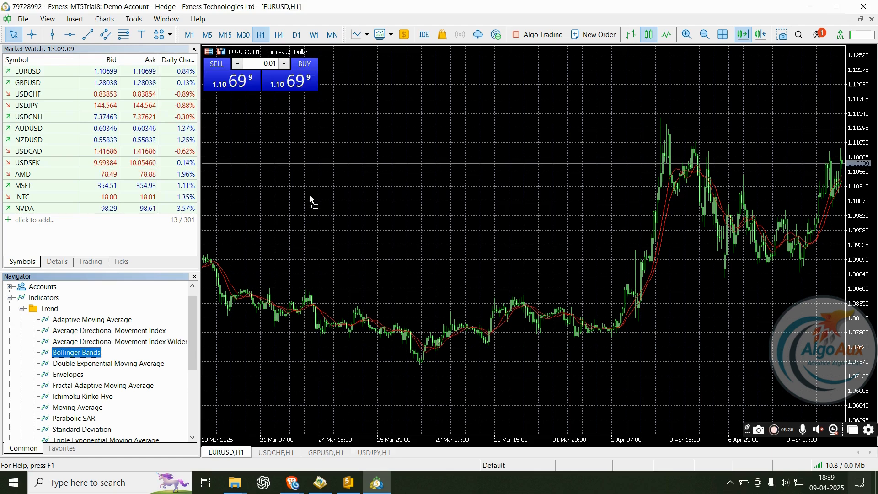
pyautogui.click(458, 333)
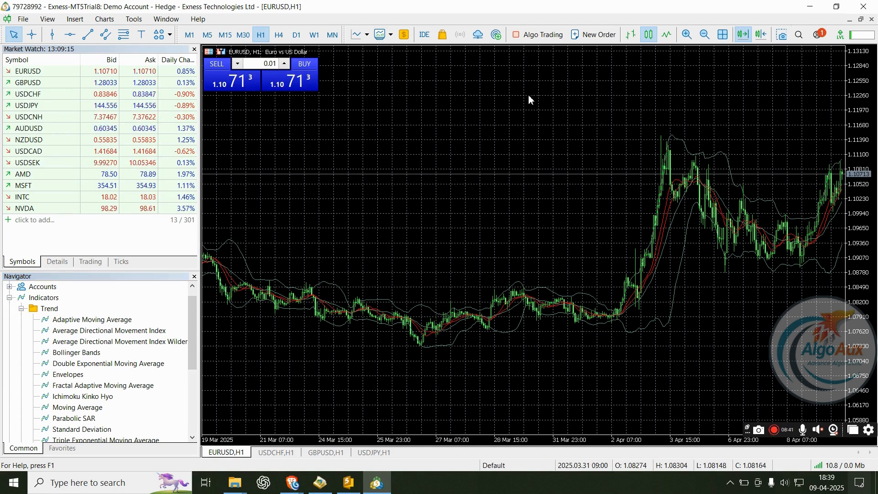
# - Switch the EURUSD chart's colour scheme to Color on White in its Properties
pyautogui.rightClick(412, 105)
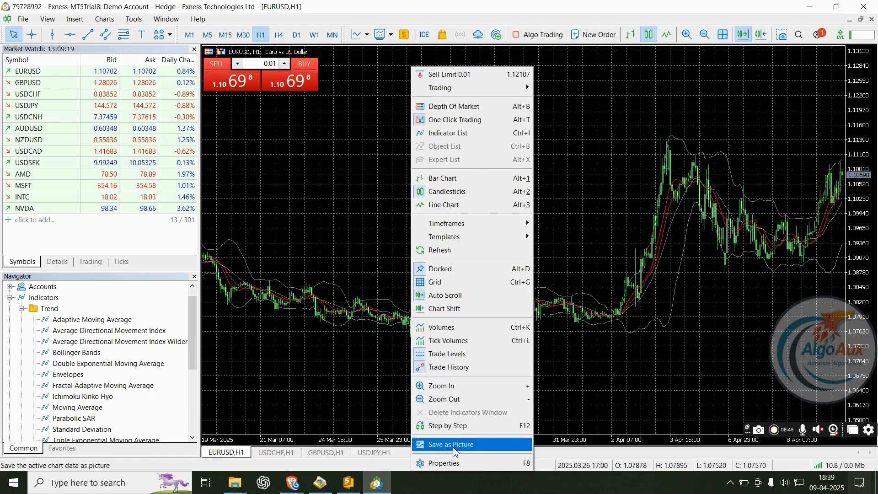
pyautogui.click(440, 462)
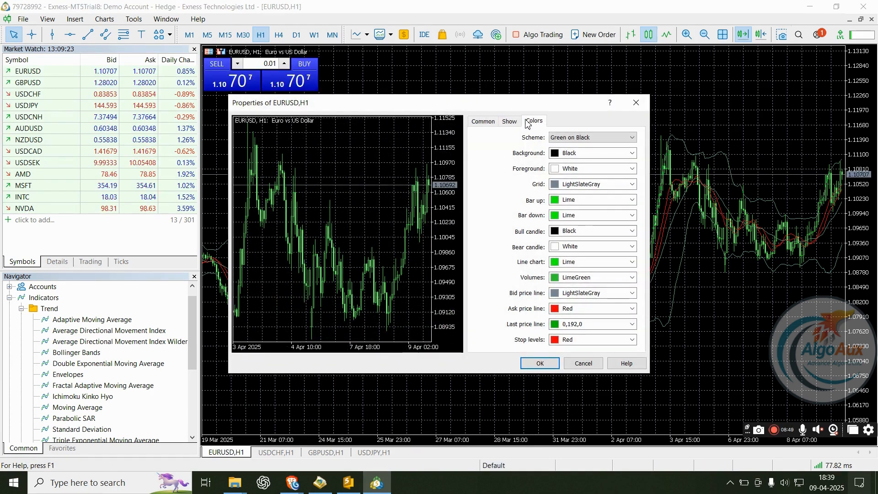
pyautogui.click(487, 123)
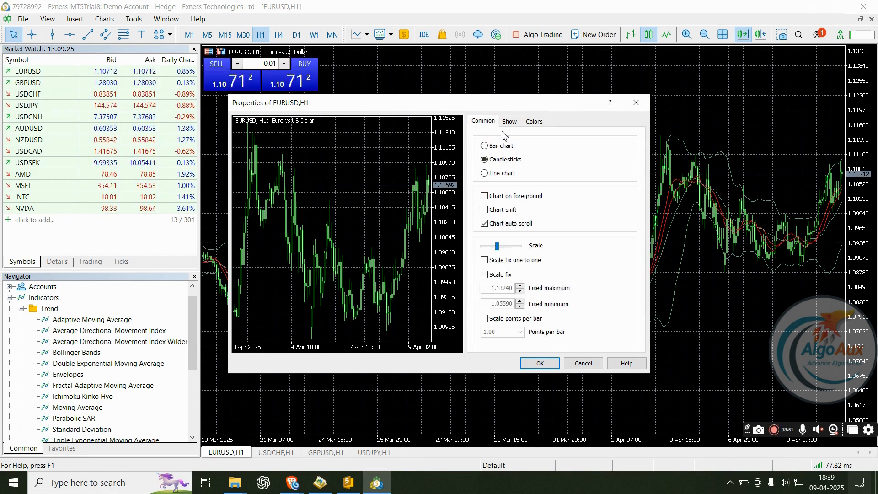
pyautogui.click(509, 122)
pyautogui.click(535, 123)
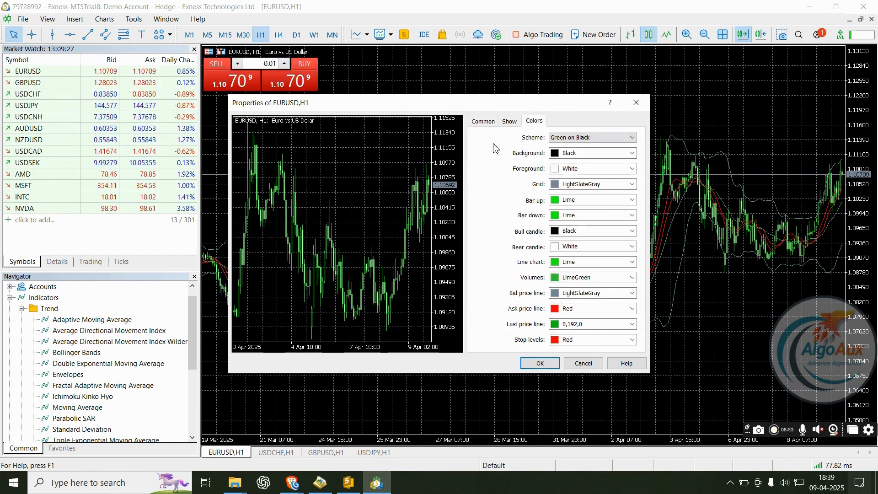
pyautogui.click(571, 139)
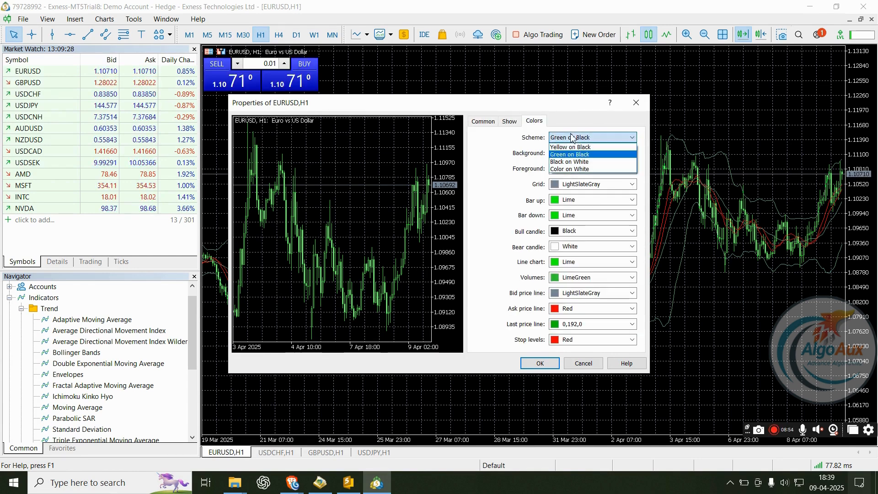
pyautogui.click(575, 170)
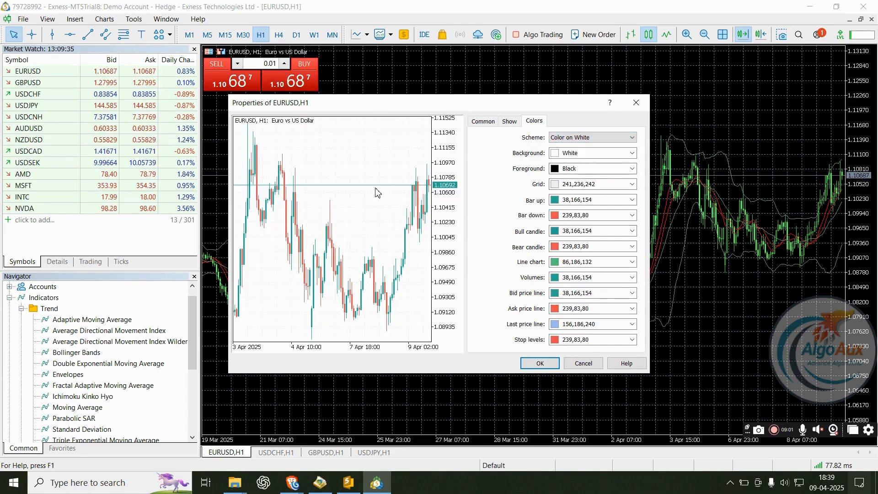
pyautogui.click(544, 365)
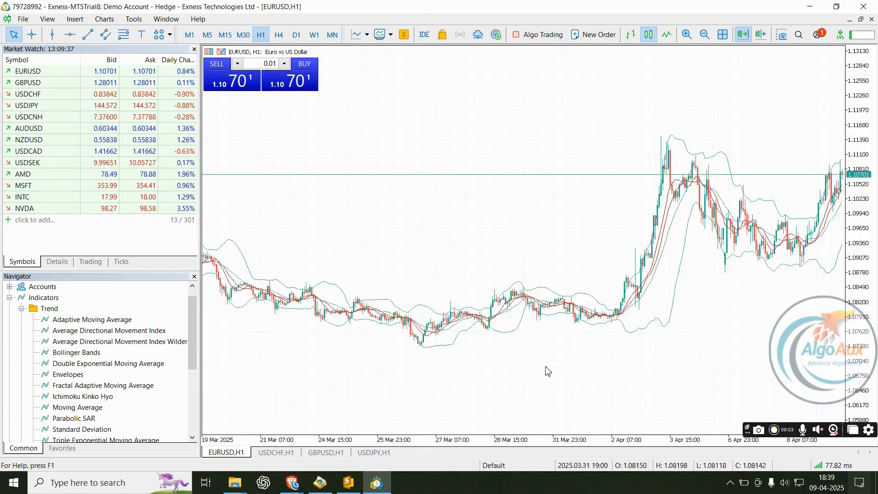
# - Compress the chart, collapse Indicators, and refresh and expand the Expert Advisors folder
pyautogui.moveTo(866, 182); pyautogui.dragTo(865, 227)
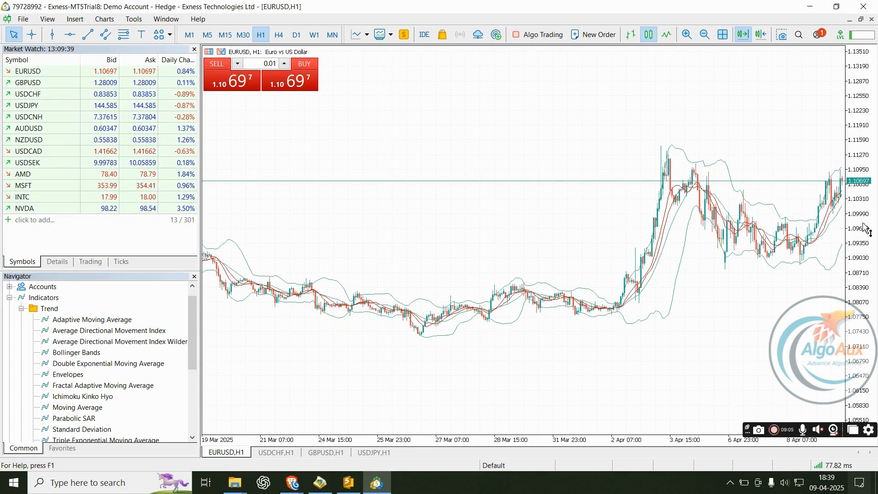
pyautogui.click(21, 308)
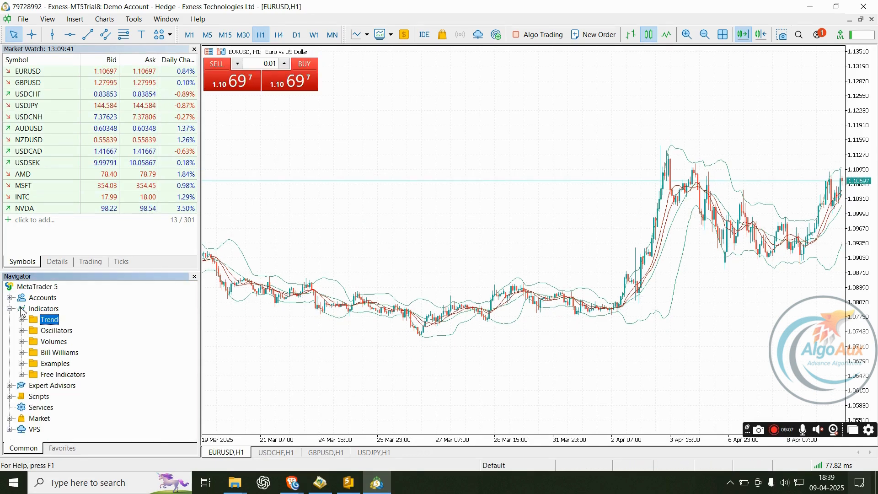
pyautogui.click(9, 308)
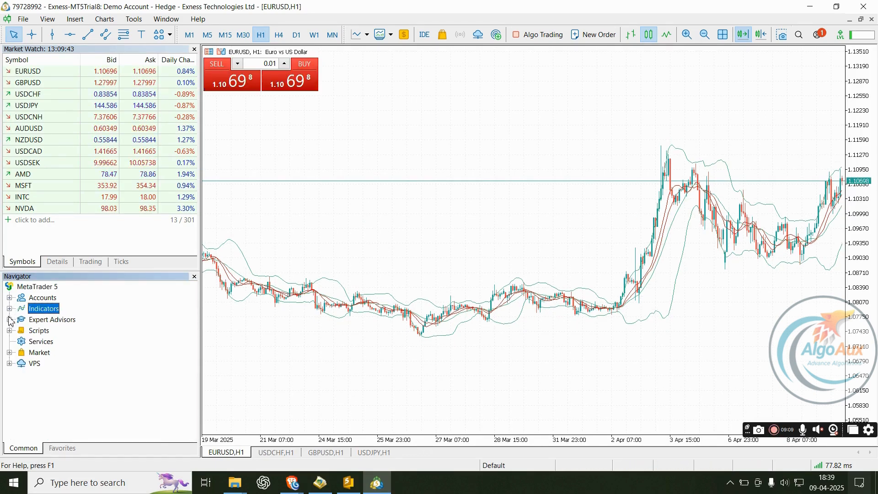
pyautogui.click(9, 320)
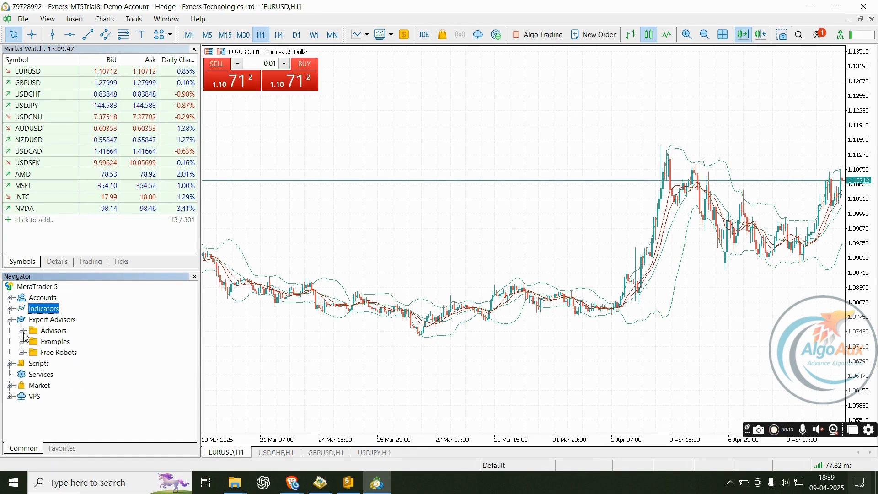
pyautogui.rightClick(53, 335)
pyautogui.click(83, 402)
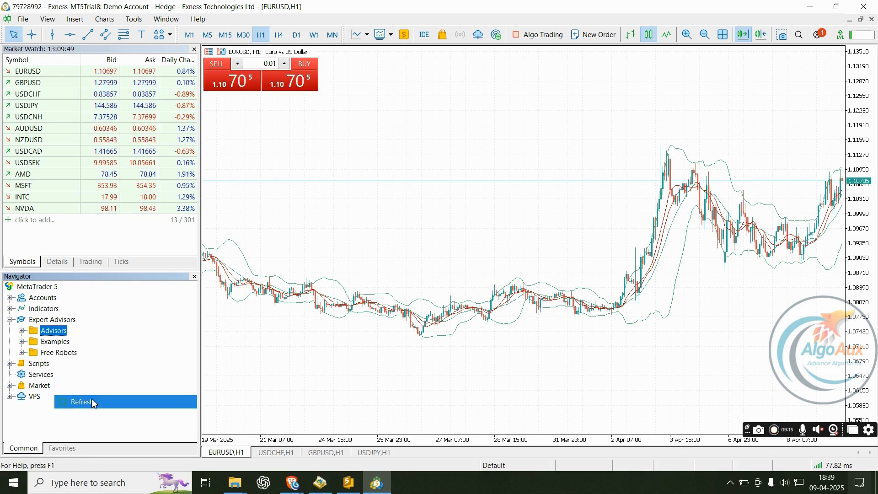
pyautogui.click(25, 334)
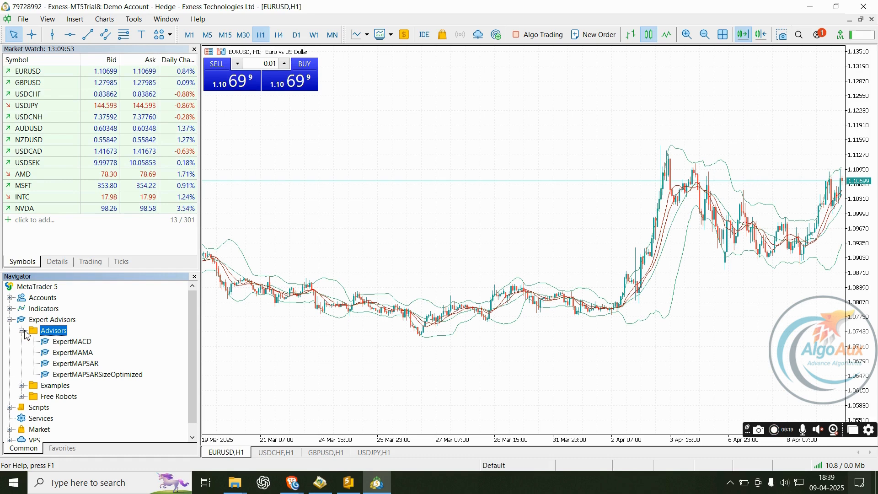
# - Drag ExpertMACD onto the EURUSD chart, review its inputs, then close without attaching it
pyautogui.moveTo(85, 342); pyautogui.dragTo(463, 135)
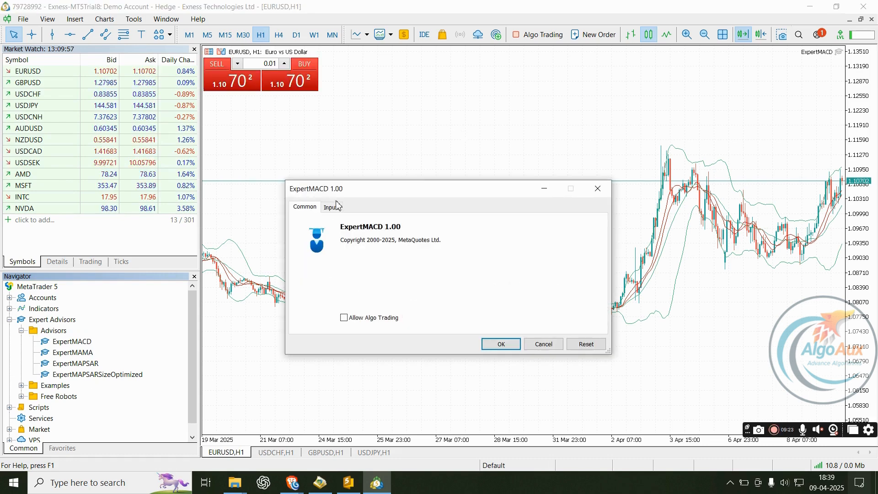
pyautogui.click(326, 209)
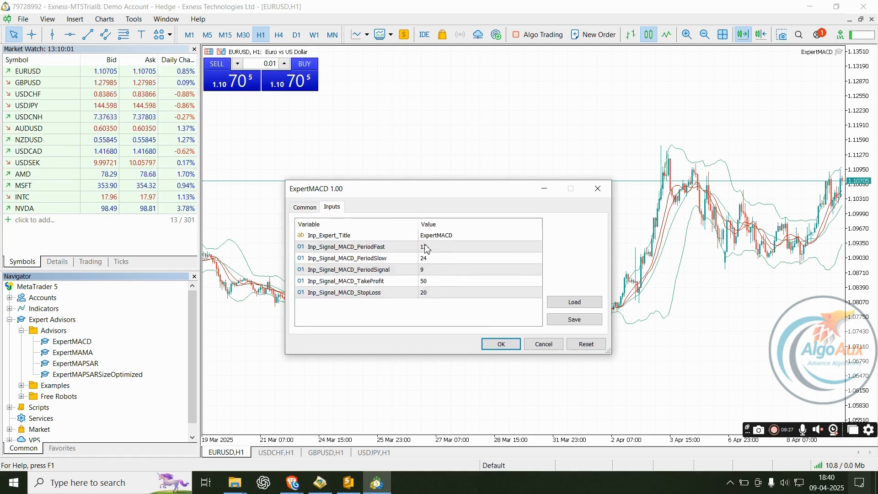
pyautogui.click(368, 284)
pyautogui.click(347, 236)
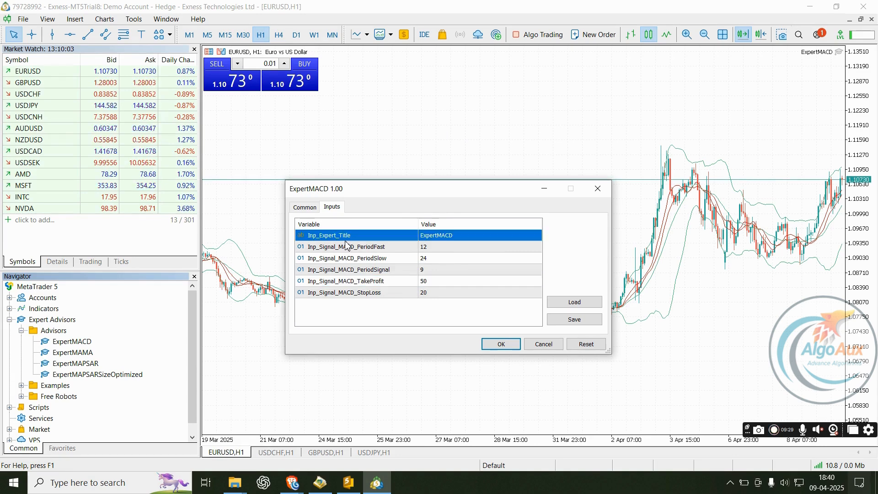
pyautogui.moveTo(446, 190); pyautogui.dragTo(447, 102)
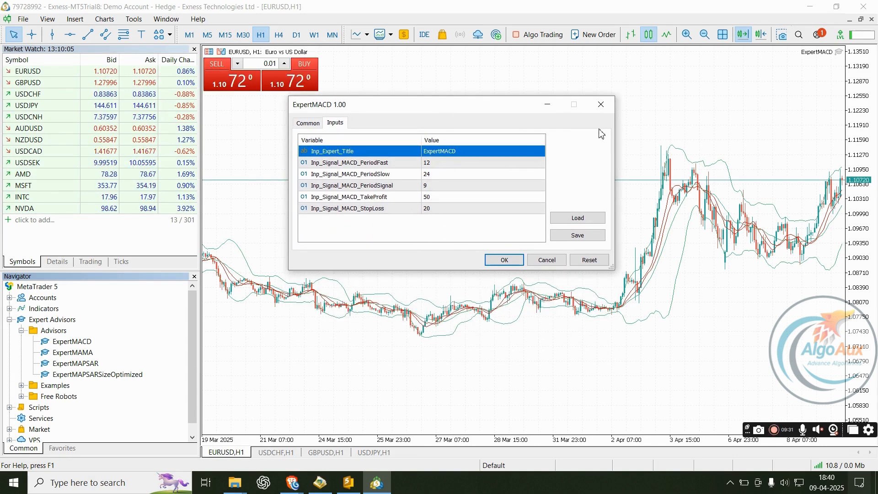
pyautogui.click(603, 102)
# - Collapse the Navigator folders, briefly browsing Scripts and Market
pyautogui.click(21, 331)
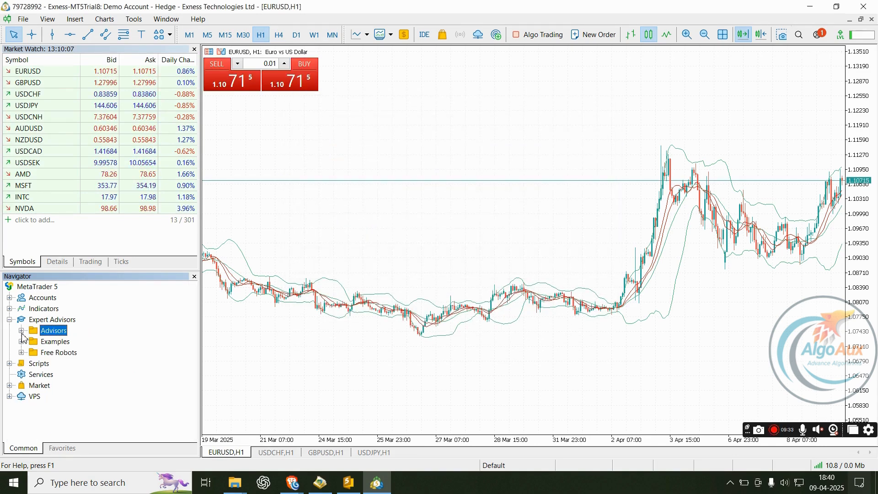
pyautogui.click(9, 320)
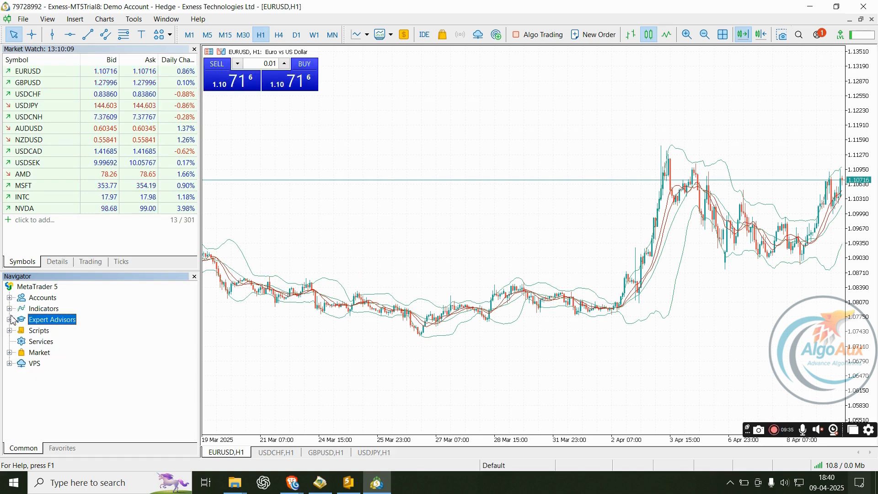
pyautogui.click(9, 330)
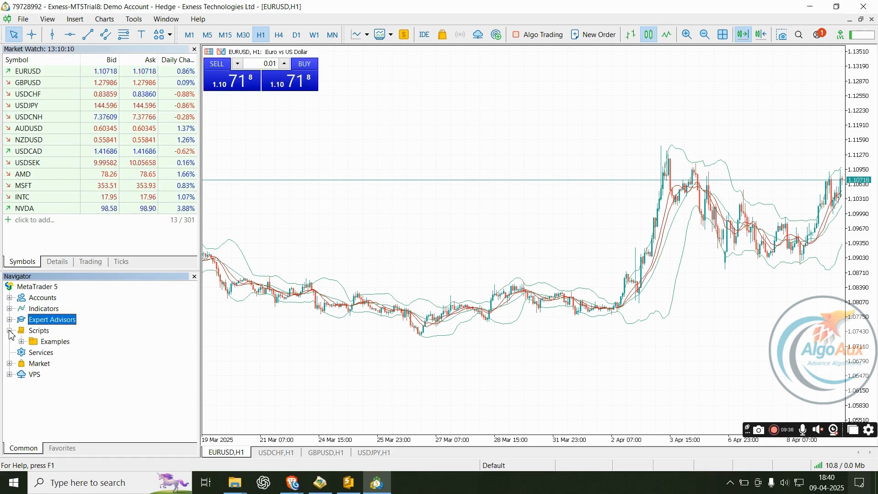
pyautogui.click(9, 364)
pyautogui.click(9, 364)
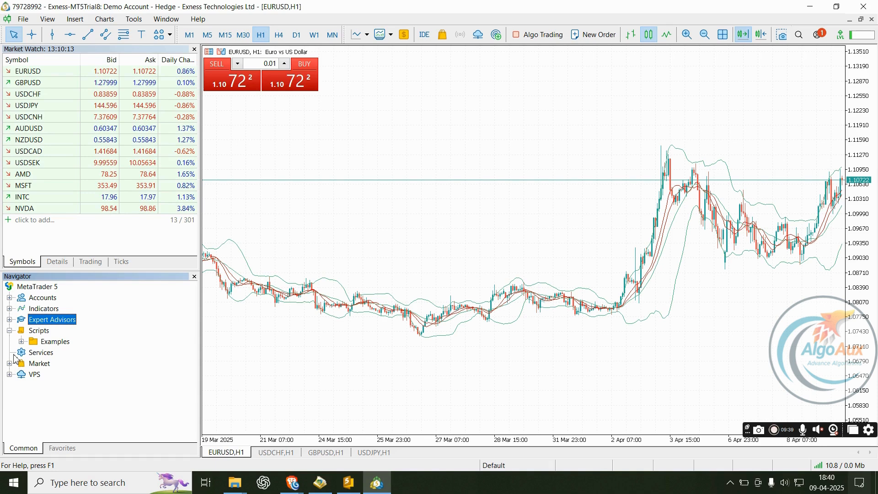
pyautogui.click(9, 331)
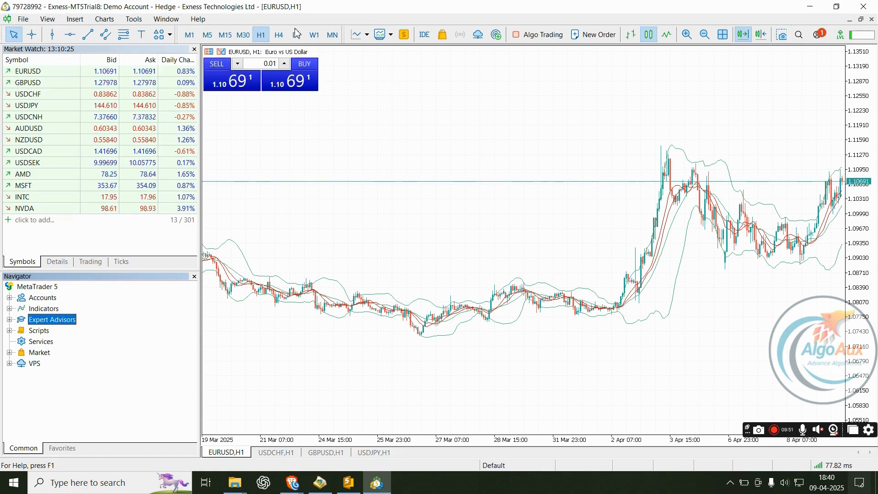
pyautogui.click(357, 37)
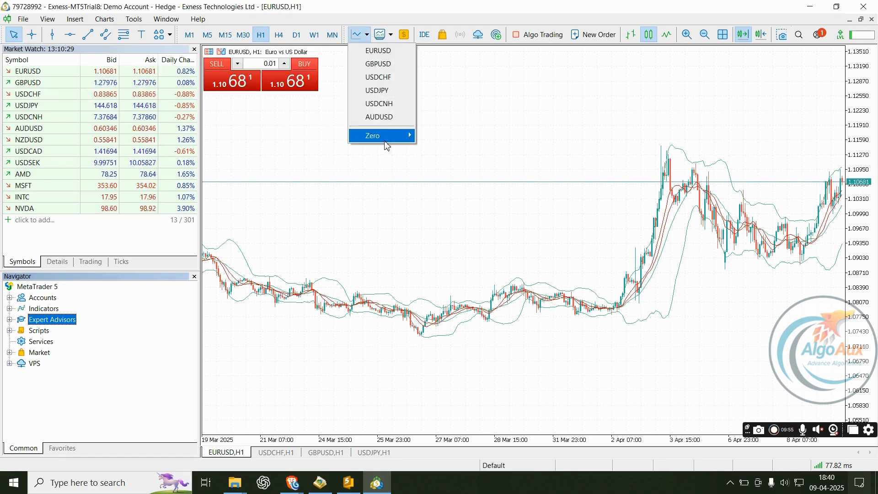
pyautogui.moveTo(385, 143)
pyautogui.moveTo(437, 136)
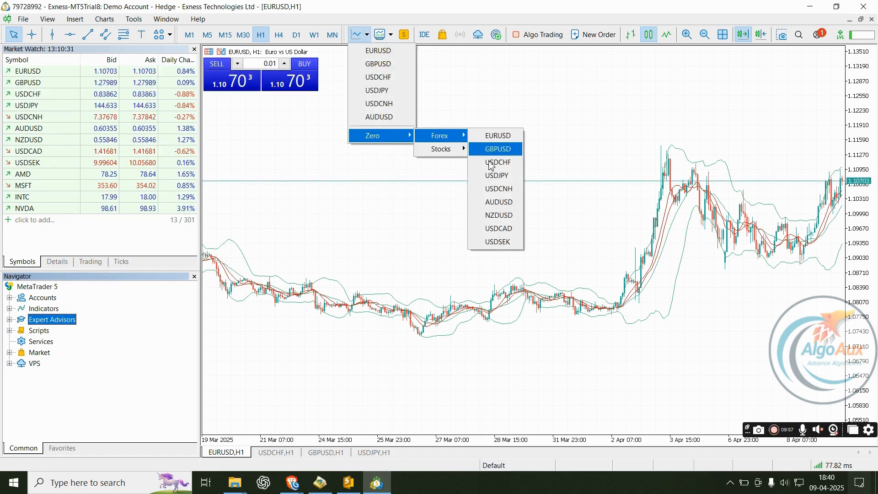
pyautogui.moveTo(451, 149)
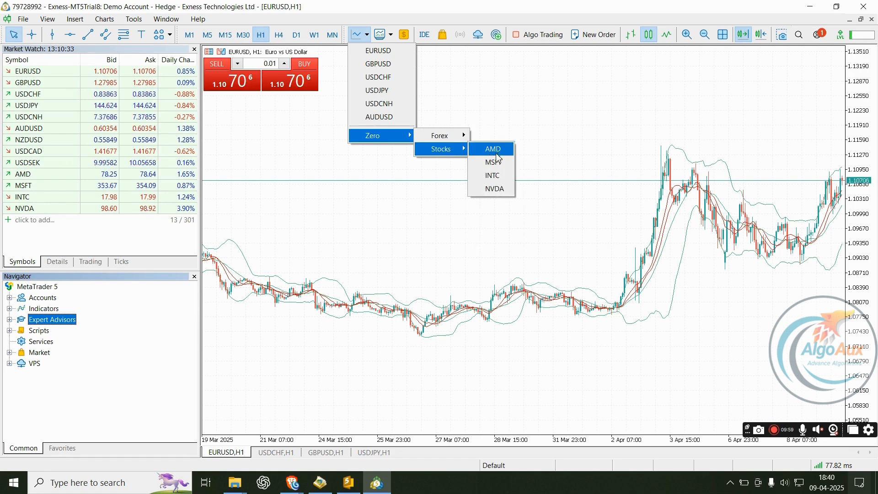
pyautogui.click(46, 21)
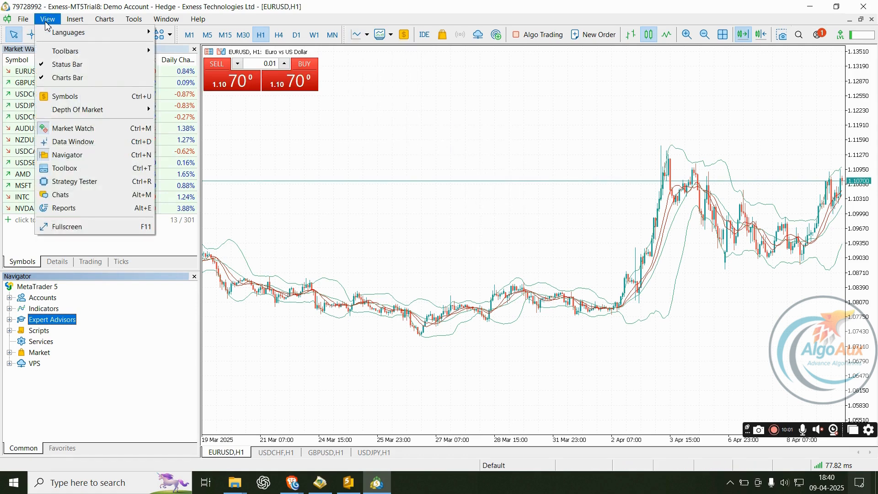
pyautogui.click(105, 131)
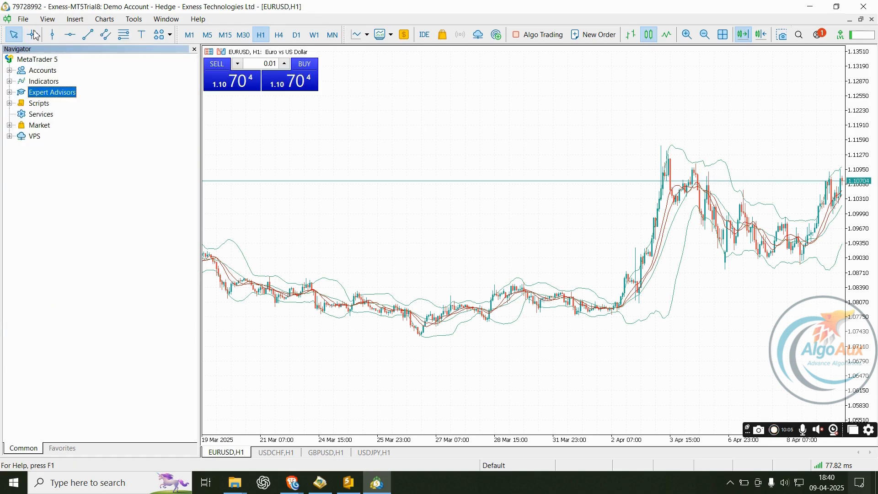
pyautogui.click(47, 20)
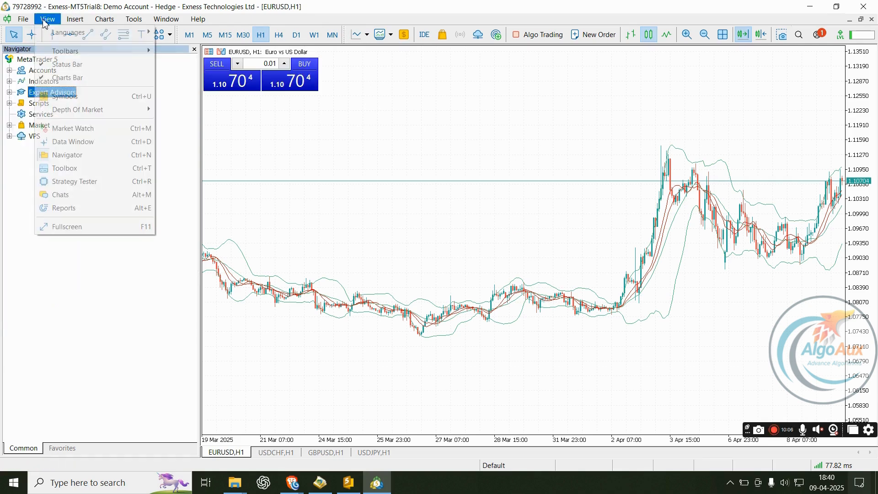
pyautogui.click(74, 129)
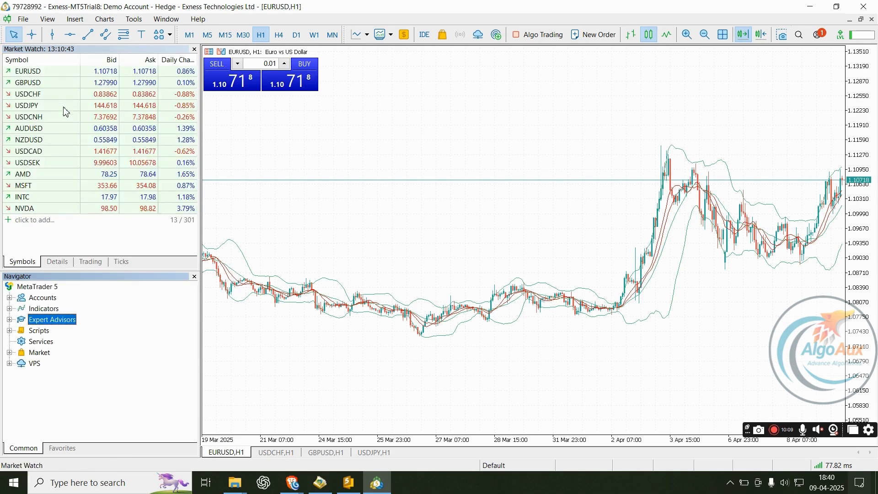
# - Add XAUUSD to Market Watch and open its H1 chart window
pyautogui.click(42, 221)
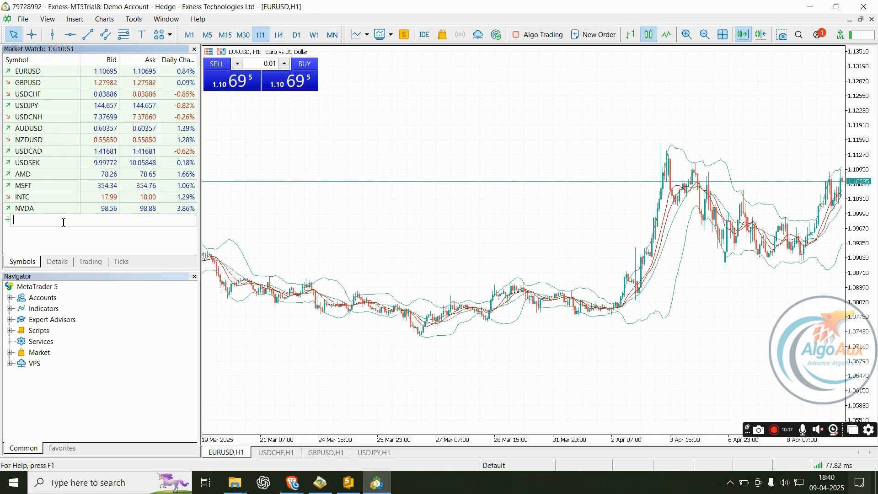
pyautogui.write('XAU')
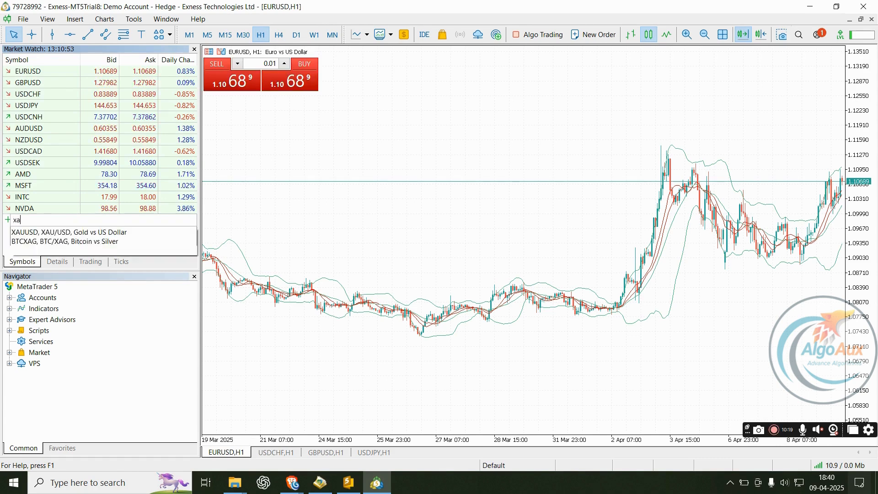
pyautogui.write('U')
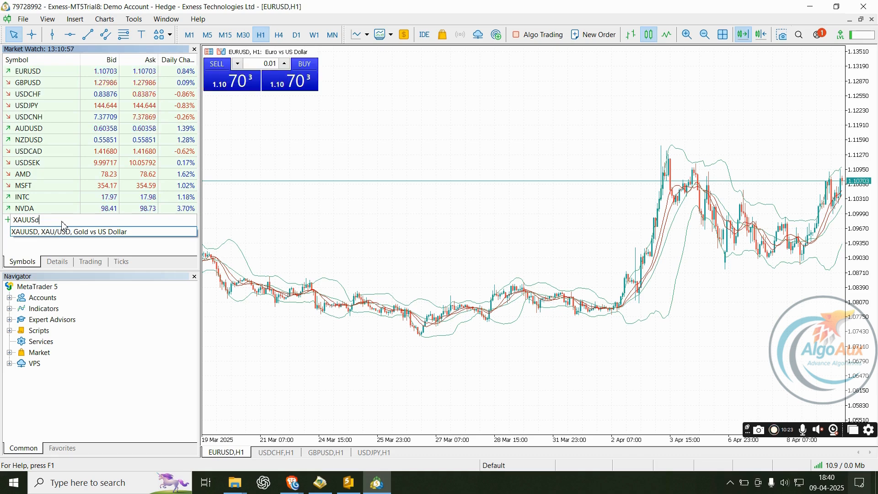
pyautogui.write('Sd')
pyautogui.press('Return')
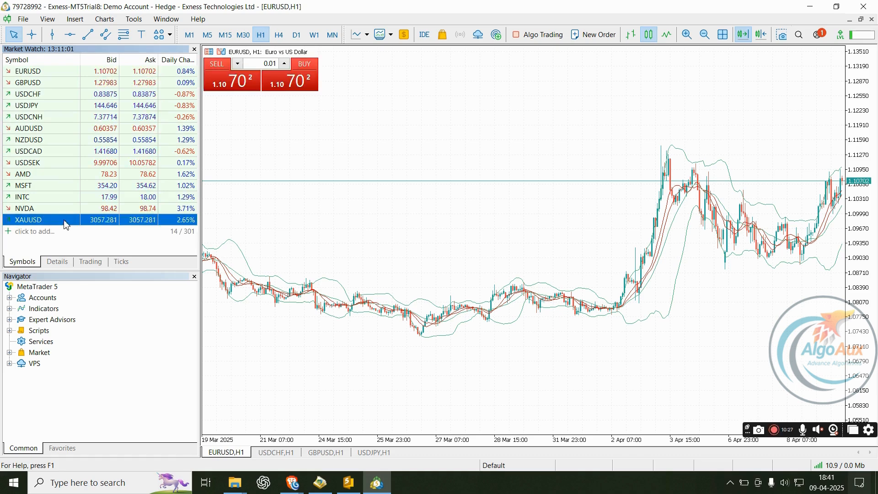
pyautogui.rightClick(64, 221)
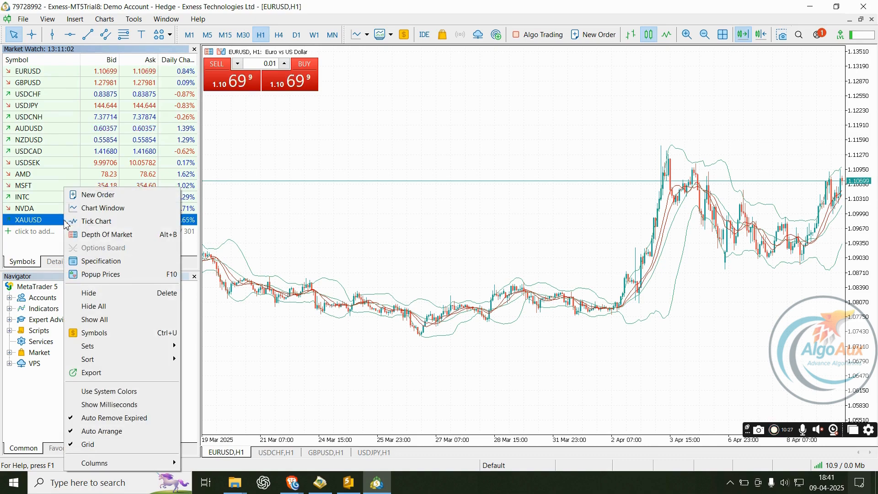
pyautogui.click(102, 209)
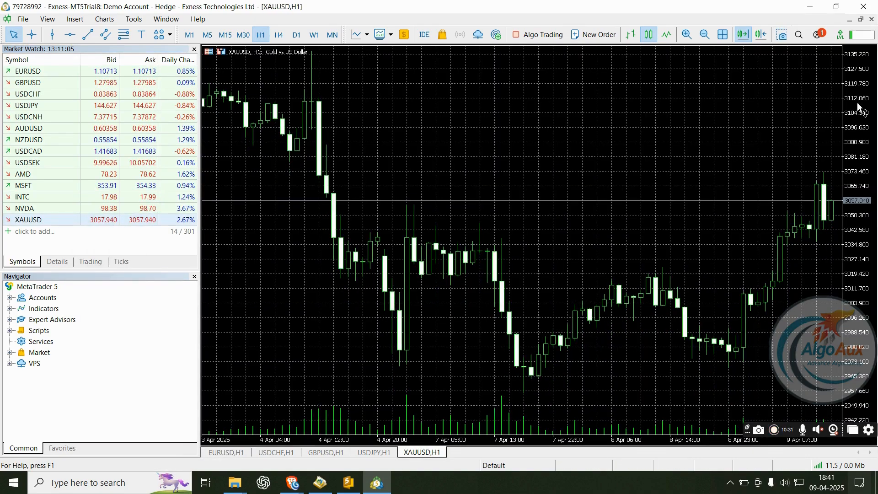
# - Compress the XAUUSD chart and apply the Color on White scheme in its properties
pyautogui.moveTo(859, 108); pyautogui.dragTo(862, 168)
pyautogui.rightClick(634, 90)
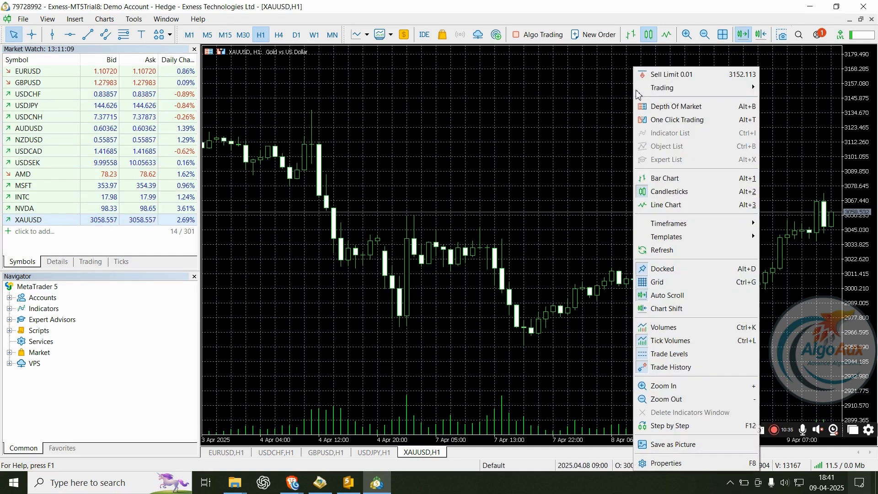
pyautogui.click(726, 463)
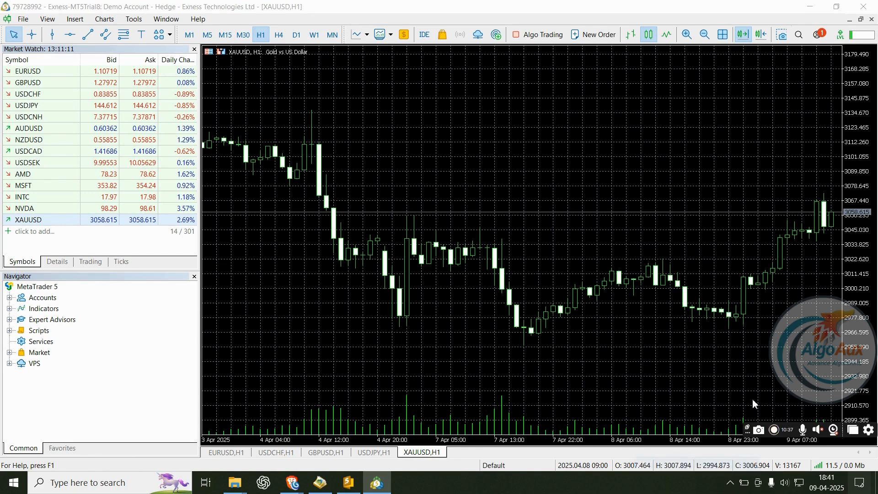
pyautogui.click(595, 137)
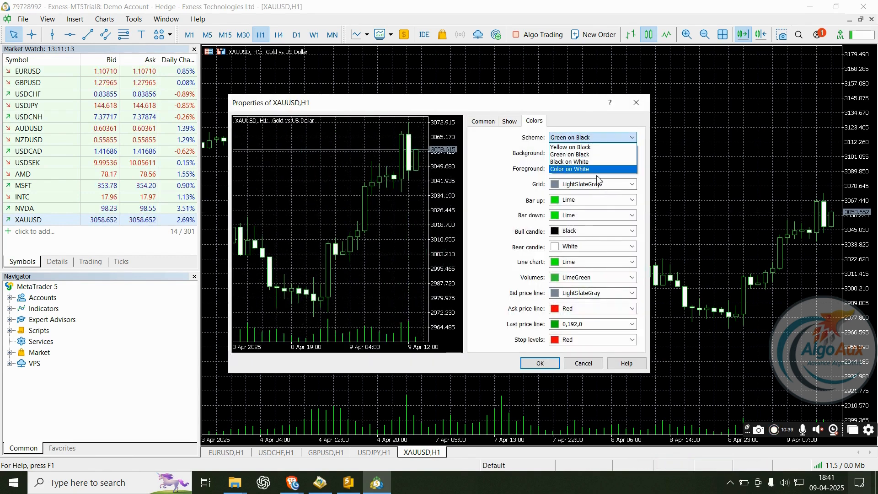
pyautogui.click(573, 171)
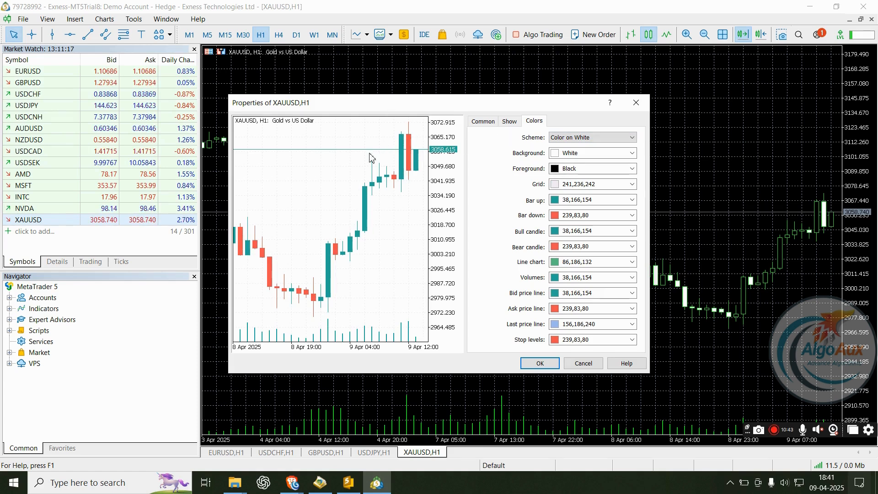
pyautogui.click(539, 364)
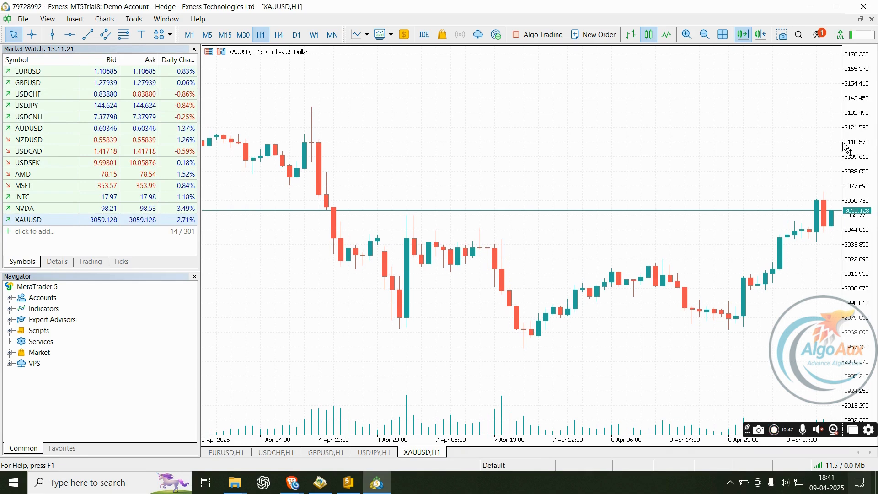
# - Show the one-click trading panel, set the lot to 0.02 and accept the one-click terms
pyautogui.rightClick(401, 69)
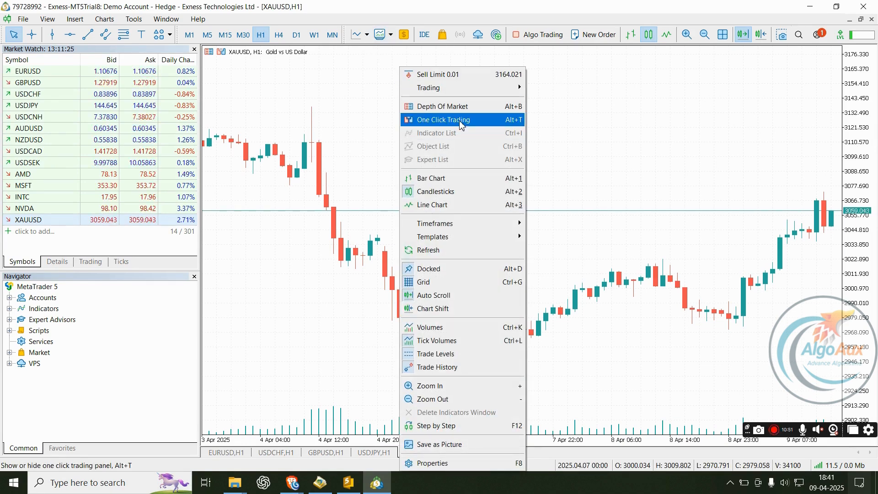
pyautogui.click(425, 119)
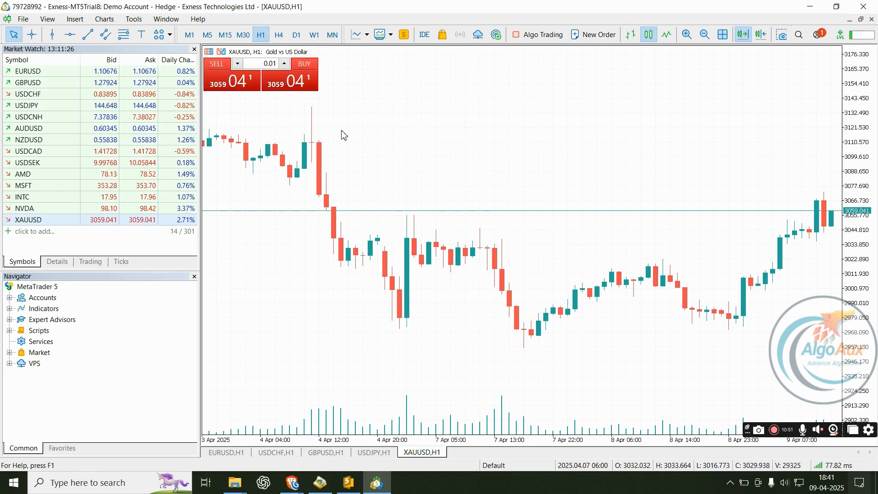
pyautogui.click(267, 64)
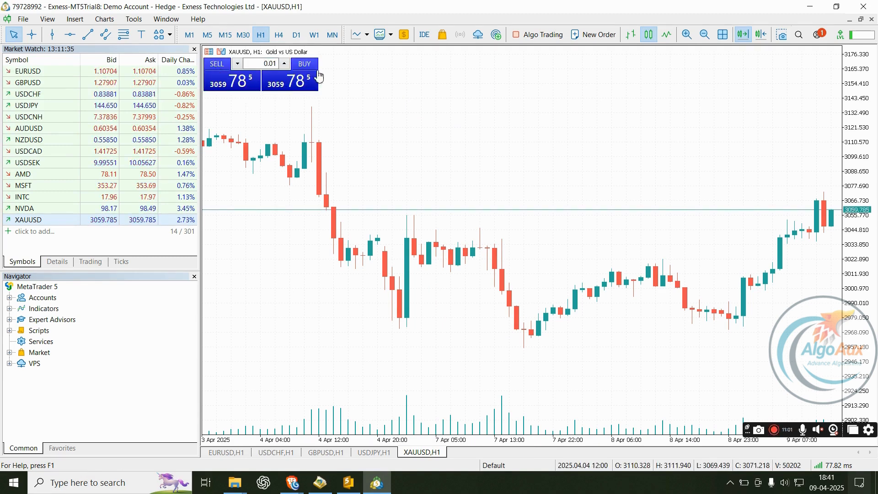
pyautogui.click(265, 66)
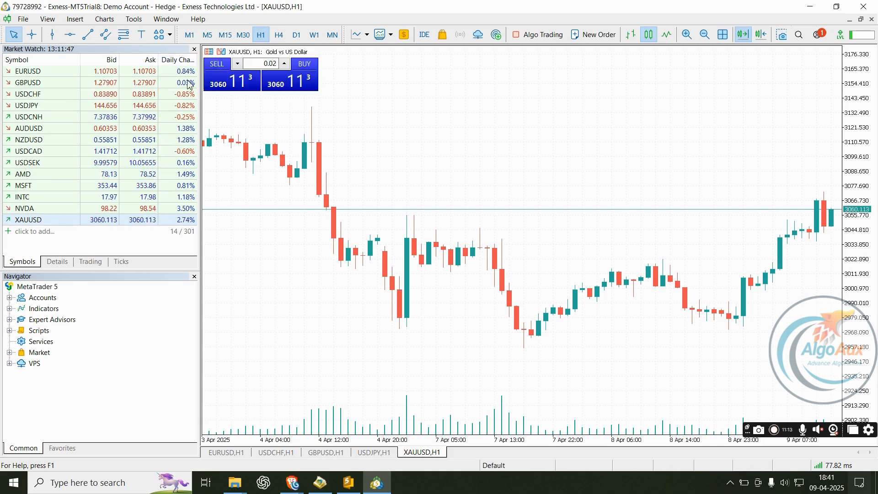
pyautogui.click(313, 86)
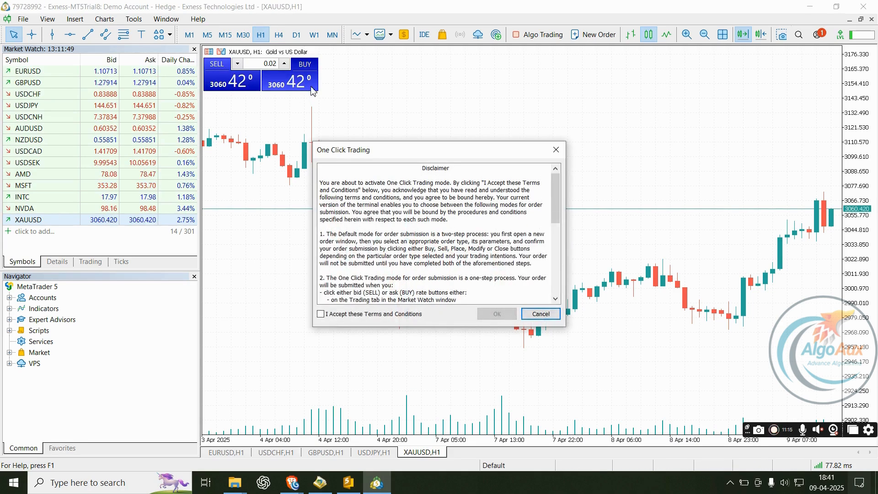
pyautogui.click(326, 316)
pyautogui.click(497, 314)
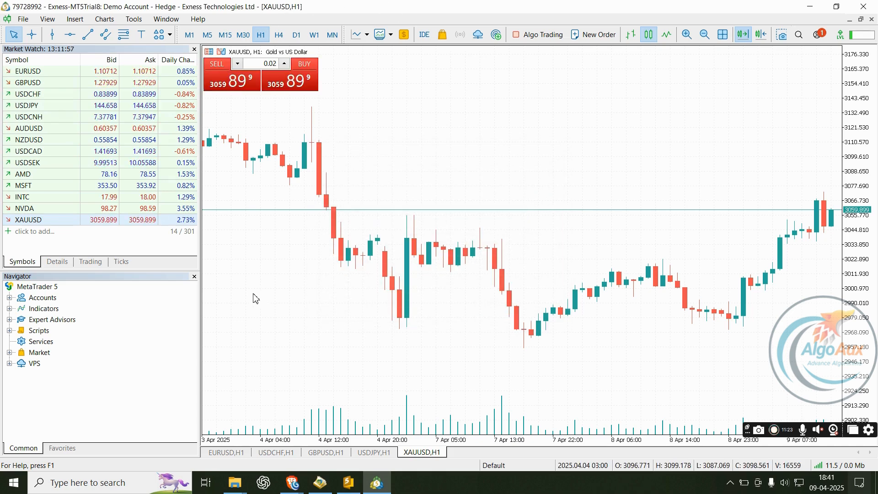
# - Buy 0.02 lots of XAUUSD at 3059.794 and view the 5 000.00 deposit in Toolbox History
pyautogui.click(300, 83)
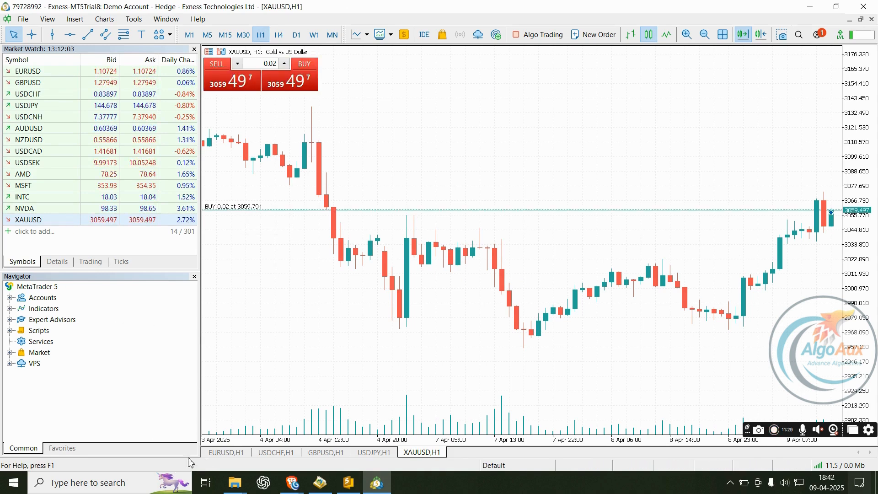
pyautogui.click(52, 22)
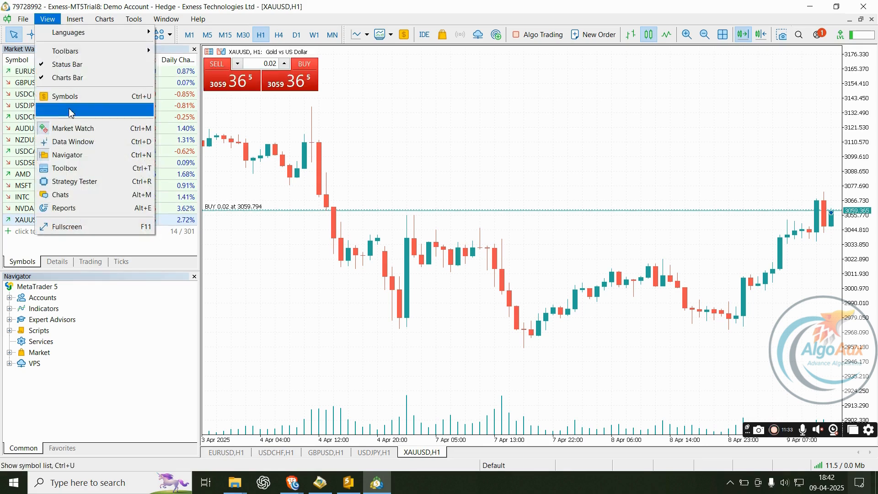
pyautogui.click(88, 157)
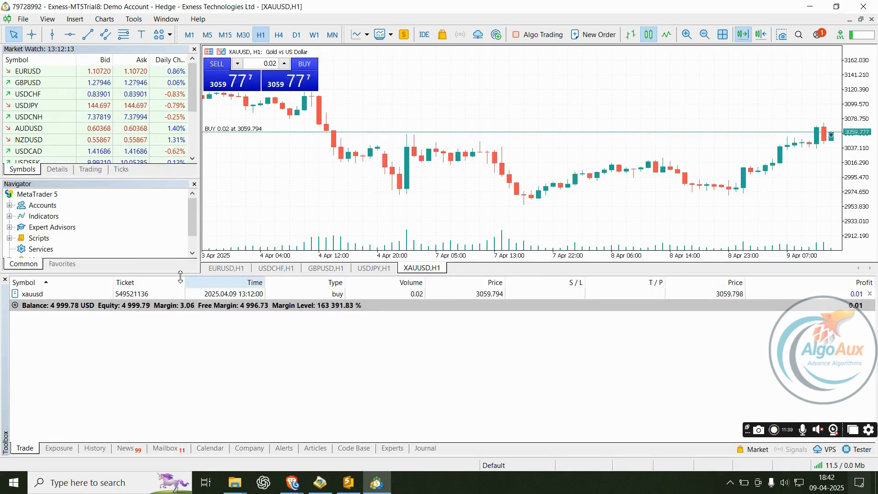
pyautogui.click(104, 452)
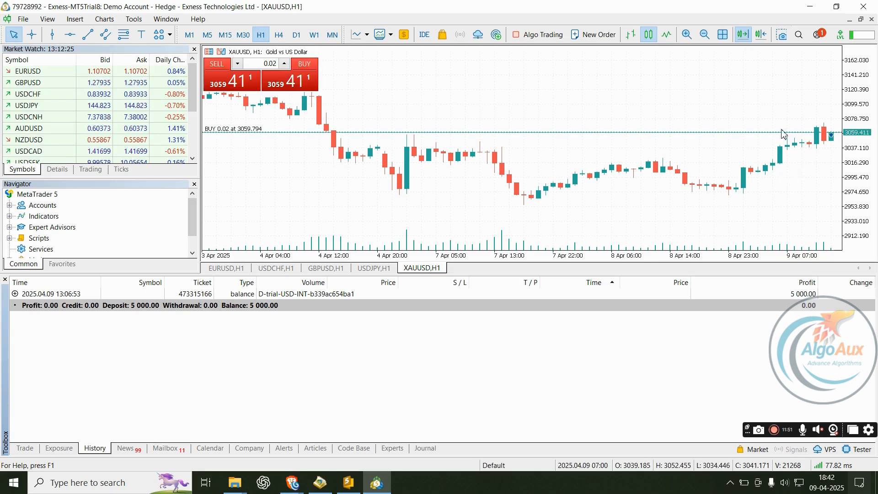
# - Stretch the price scale and review the Trade, History, Experts and Journal tabs
pyautogui.moveTo(873, 137); pyautogui.dragTo(870, 118)
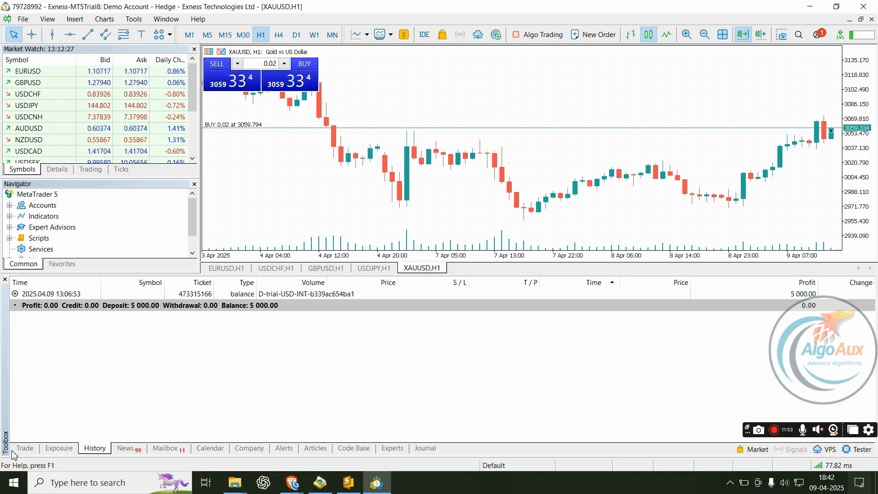
pyautogui.click(25, 449)
pyautogui.click(95, 449)
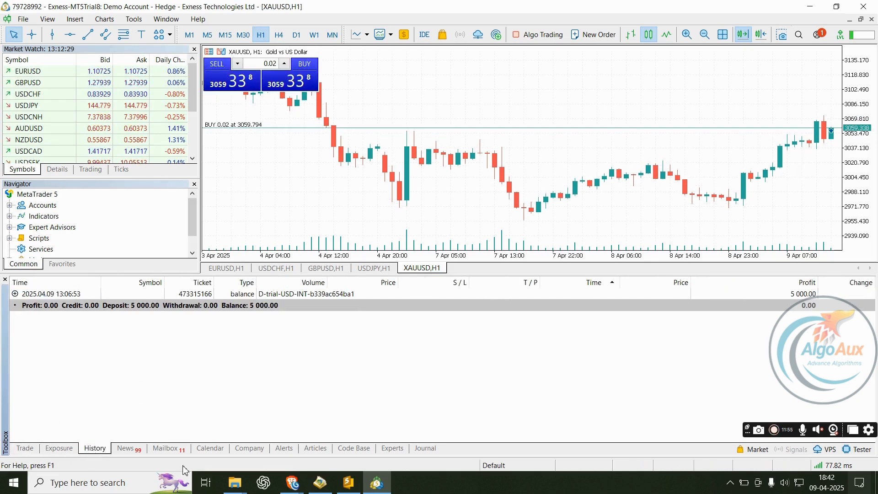
pyautogui.click(395, 451)
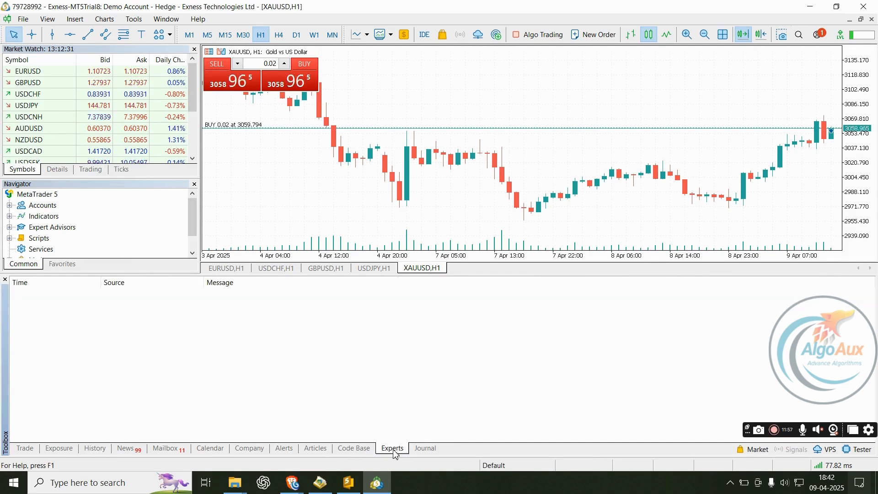
pyautogui.click(435, 450)
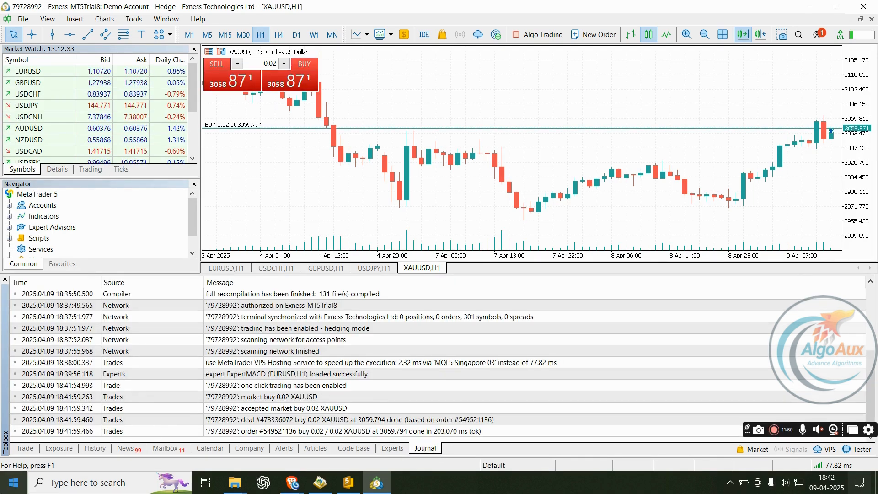
pyautogui.scroll(3, 391, 390)
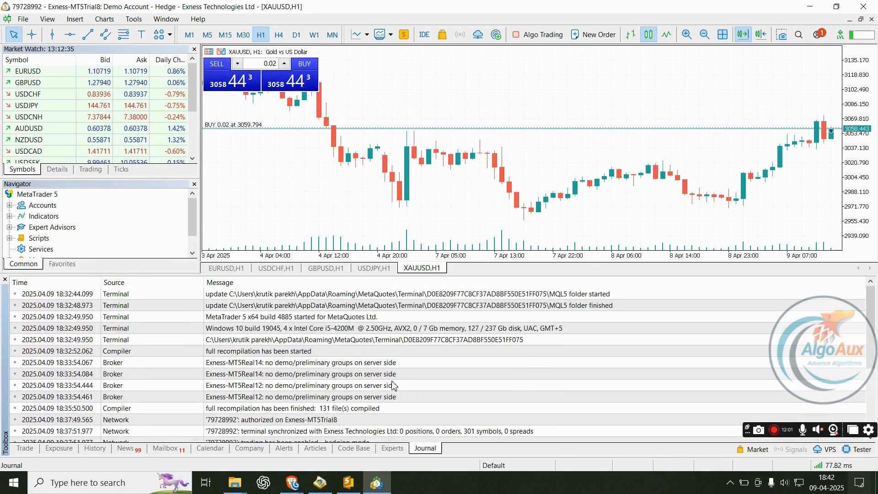
pyautogui.scroll(-3, 392, 384)
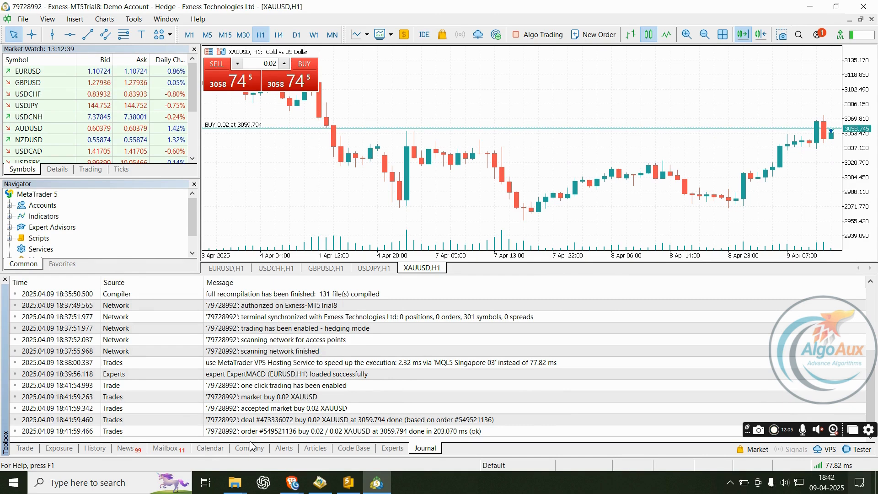
# - Inspect the order, ExpertMACD and deal journal entries, then return to the open XAUUSD buy in Trade
pyautogui.click(262, 431)
pyautogui.click(279, 377)
pyautogui.click(341, 417)
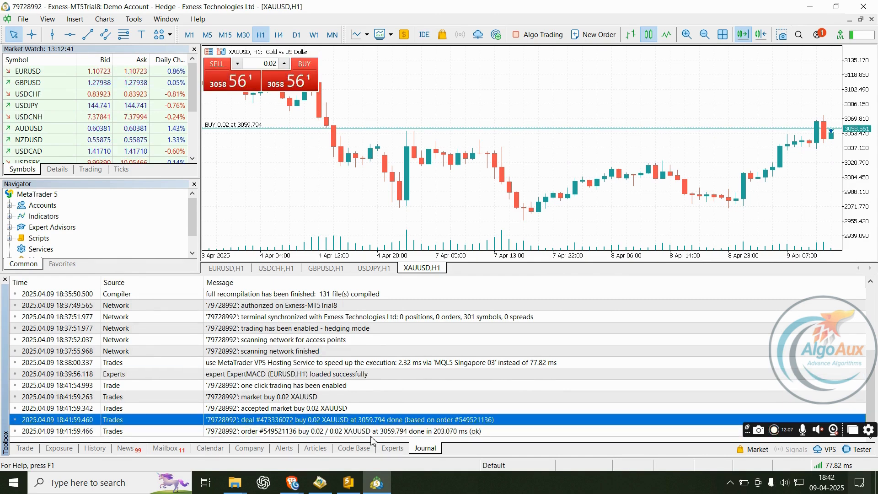
pyautogui.click(392, 448)
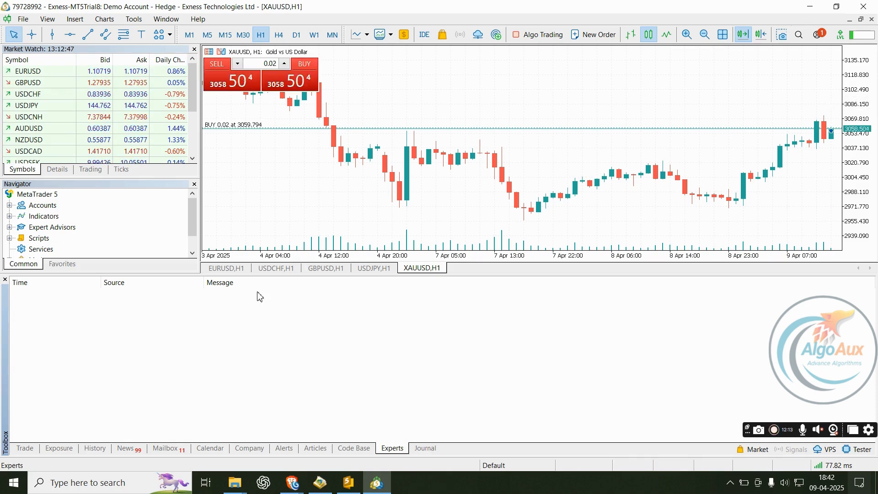
pyautogui.click(426, 451)
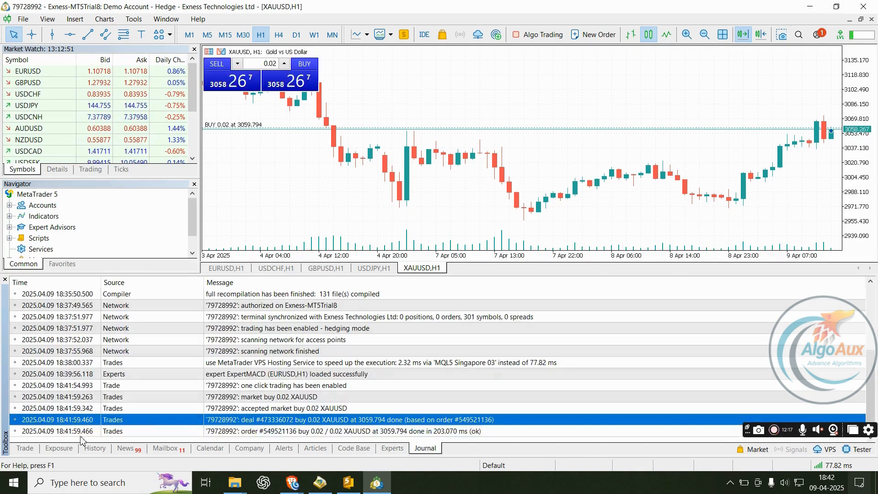
pyautogui.click(26, 451)
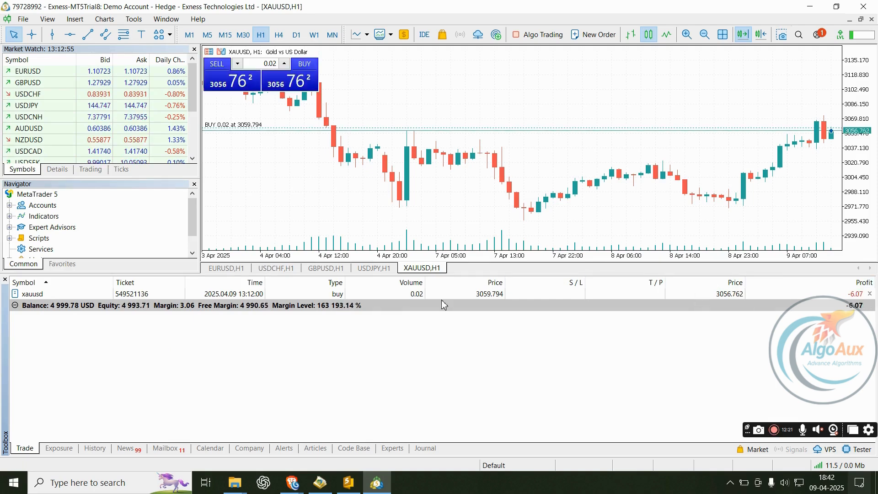
# - Sell 0.02 lots of XAUUSD at 3056.605 and drag a take profit to 3085.107
pyautogui.click(222, 87)
pyautogui.click(349, 306)
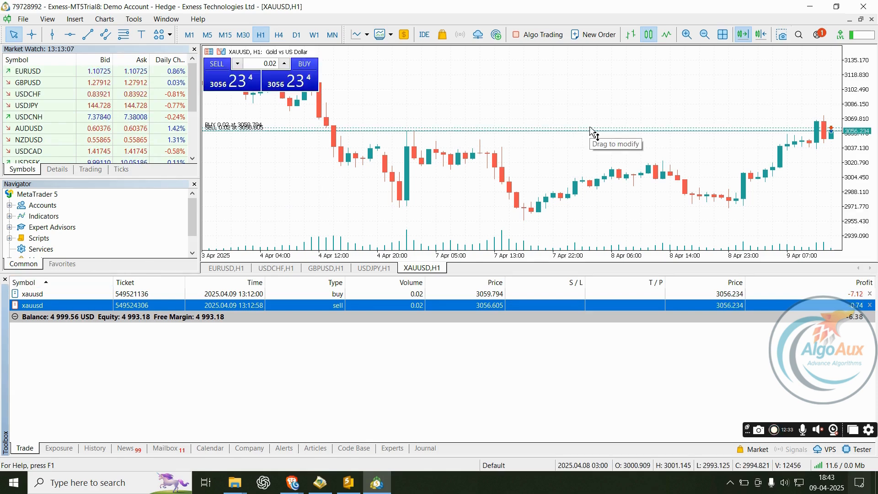
pyautogui.moveTo(593, 131); pyautogui.dragTo(593, 109)
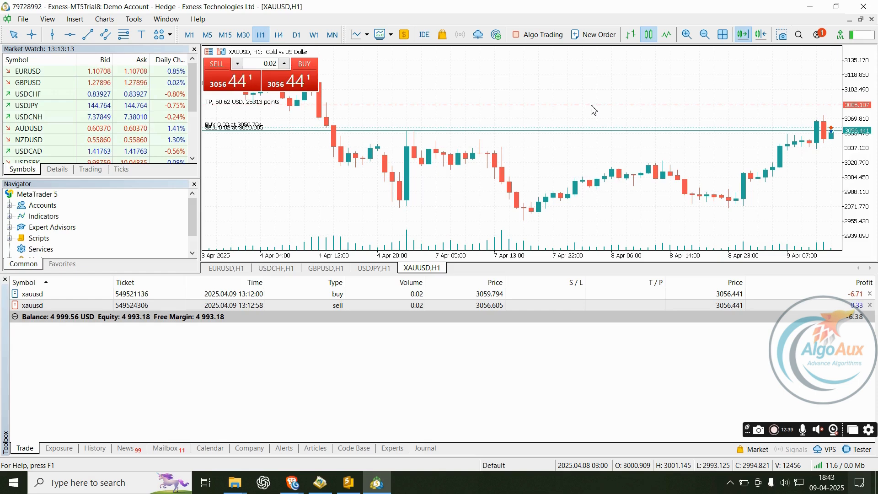
pyautogui.moveTo(593, 110); pyautogui.dragTo(593, 109)
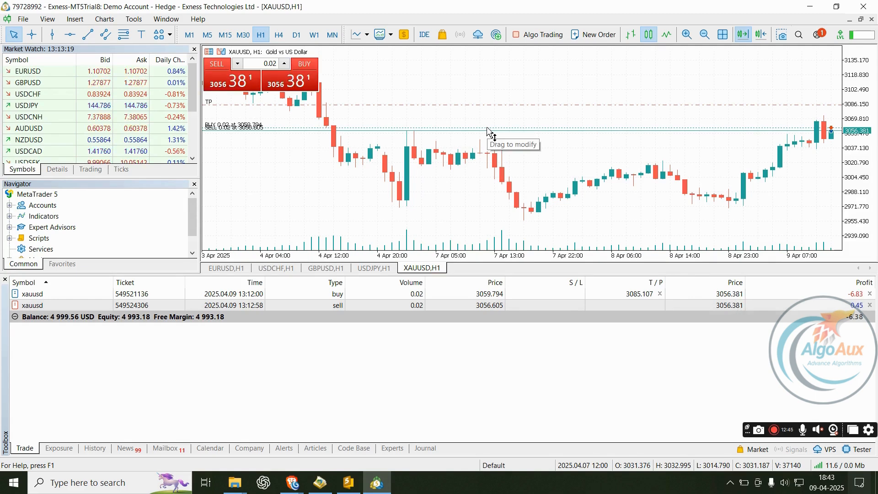
# - Drag a stop loss below the position, then cancel both the stop loss and take profit
pyautogui.moveTo(489, 131); pyautogui.dragTo(492, 160)
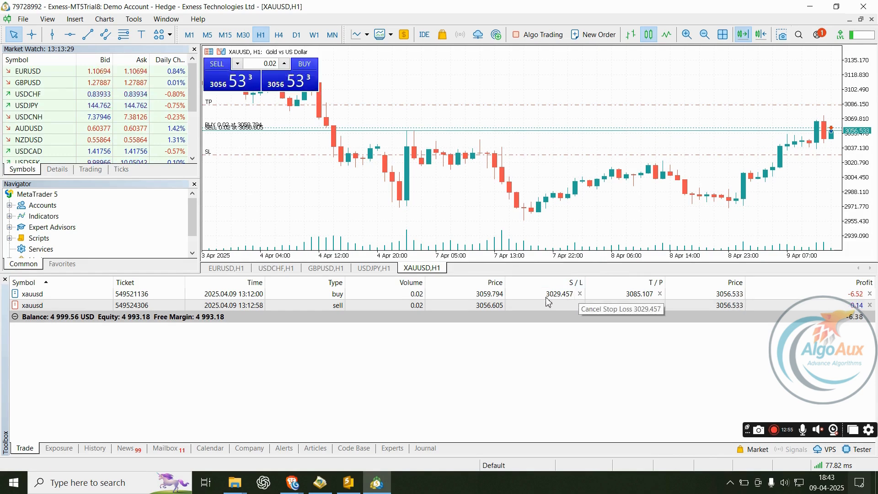
pyautogui.click(580, 294)
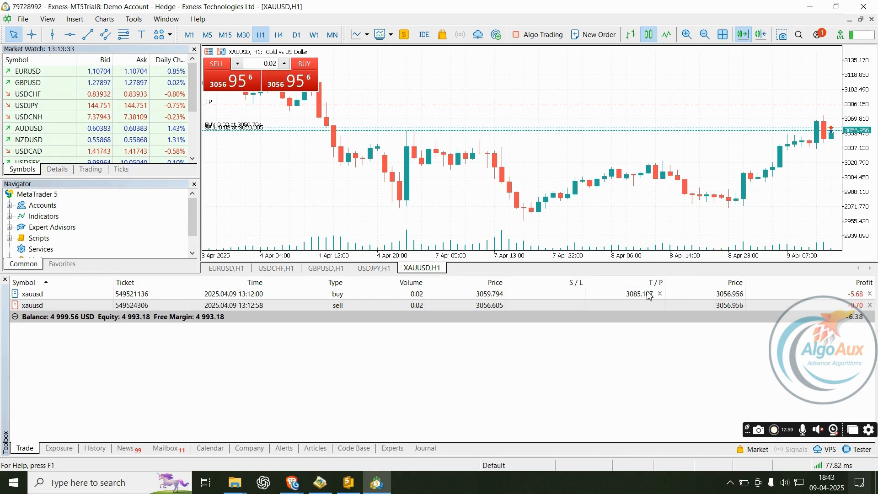
pyautogui.click(660, 294)
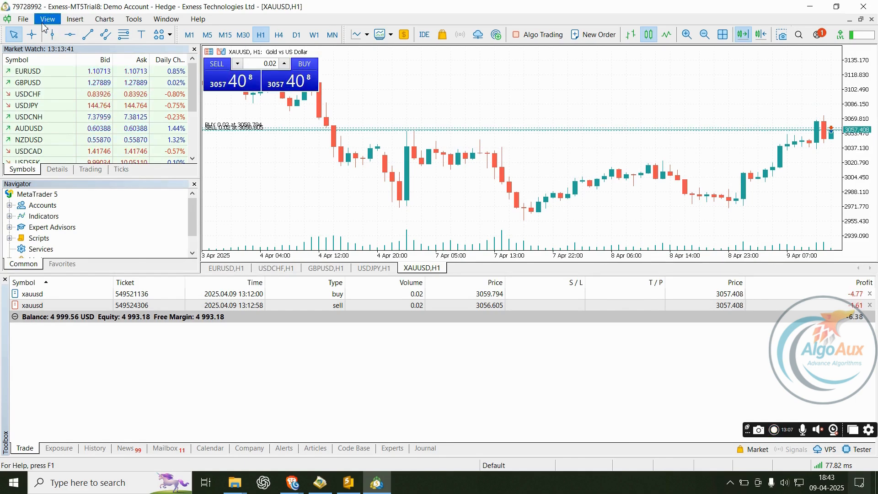
# - Switch the XAUUSD chart from H1 through M1 and M5 to the M15 timeframe
pyautogui.click(102, 20)
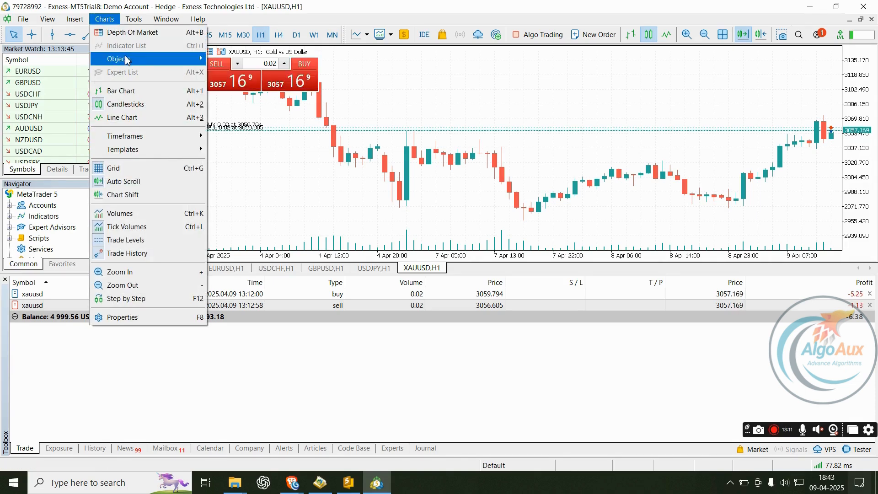
pyautogui.moveTo(130, 60)
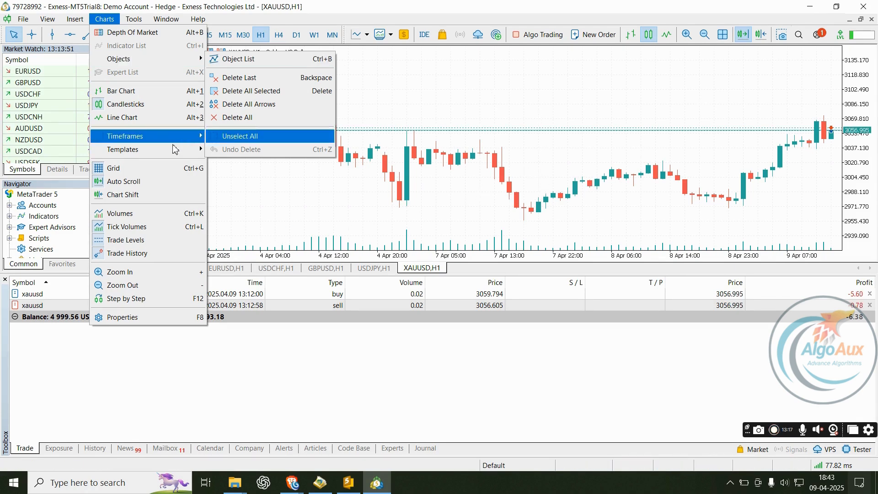
pyautogui.click(447, 114)
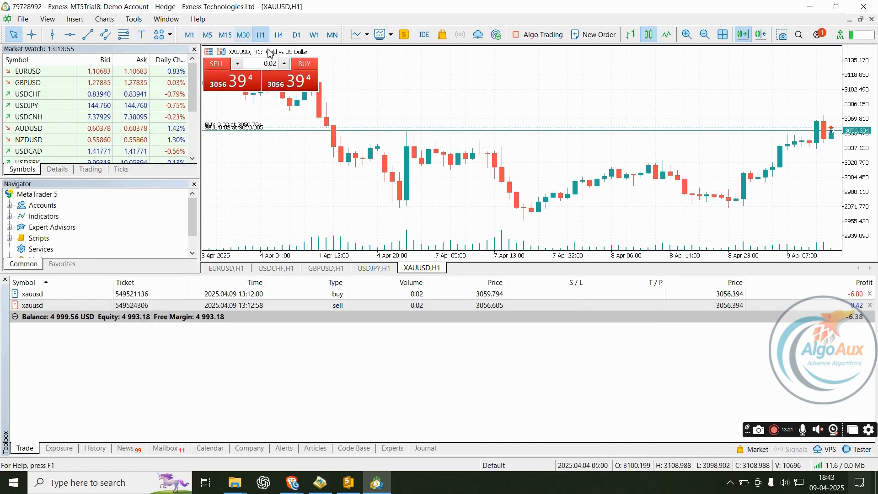
pyautogui.click(191, 39)
pyautogui.click(208, 35)
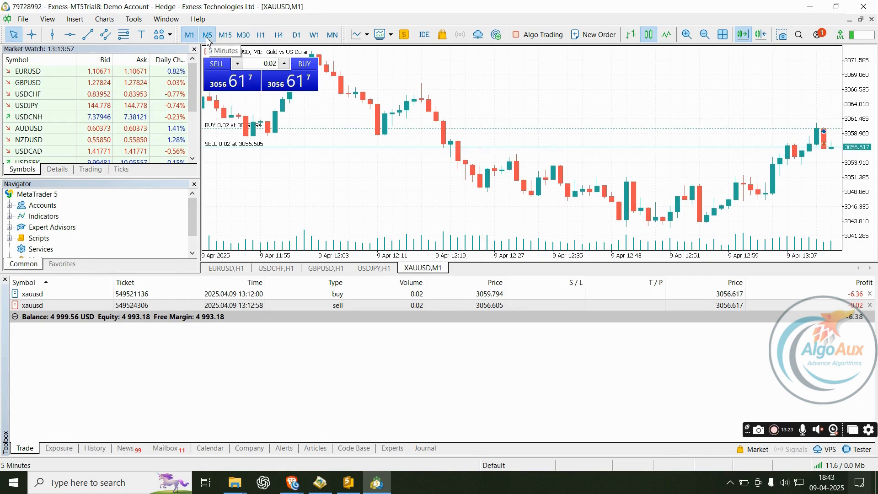
pyautogui.click(225, 36)
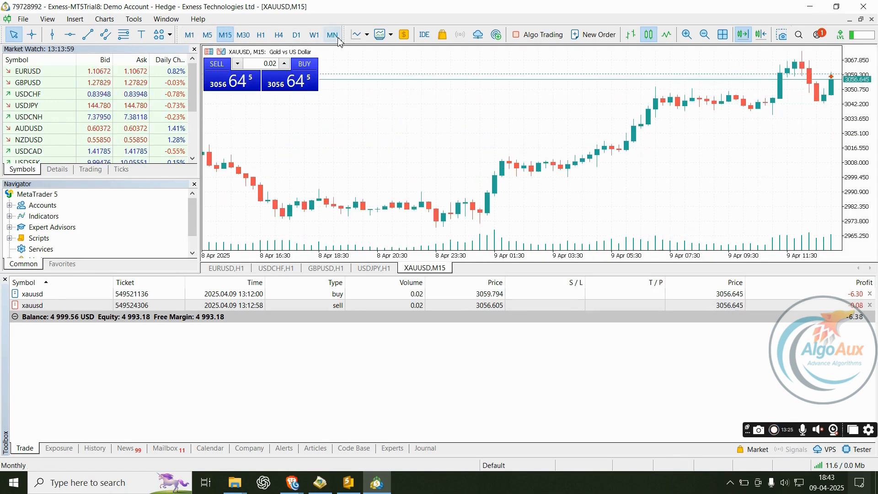
pyautogui.rightClick(315, 35)
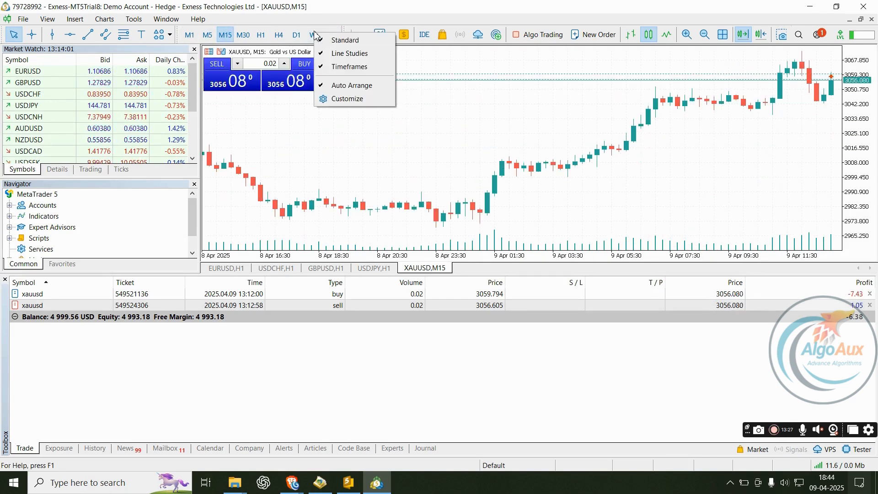
# - Insert the 2 Minutes timeframe button via the toolbar's Customize dialog
pyautogui.click(347, 100)
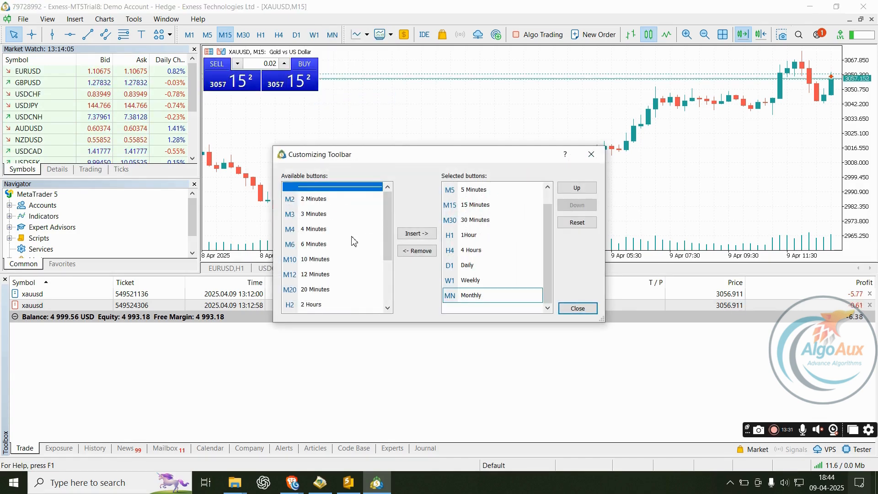
pyautogui.scroll(-2, 353, 241)
pyautogui.scroll(3, 347, 243)
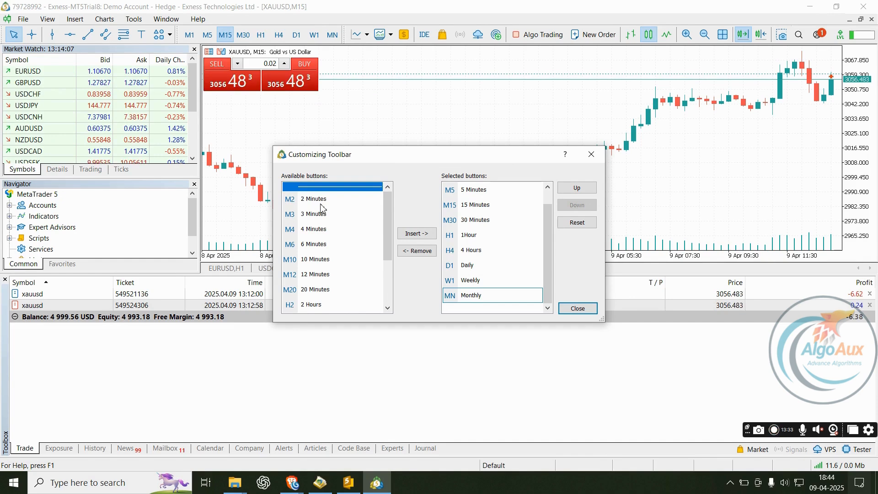
pyautogui.click(323, 211)
pyautogui.click(332, 230)
pyautogui.click(337, 245)
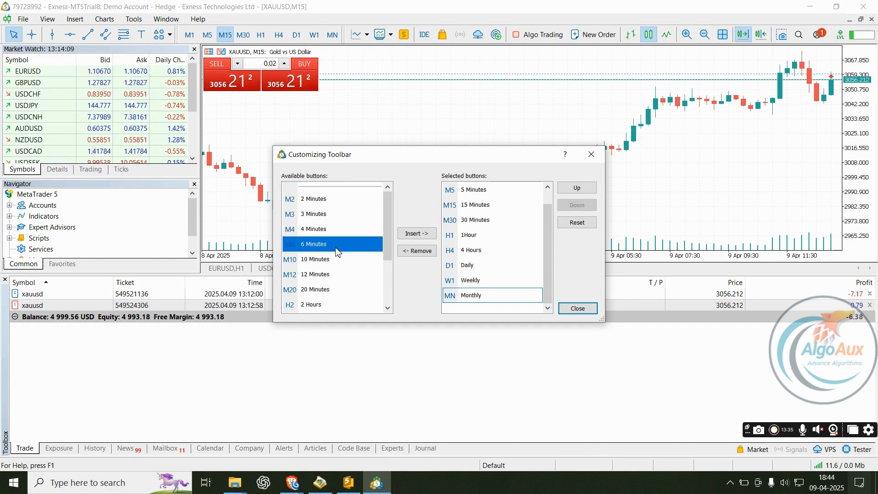
pyautogui.click(317, 201)
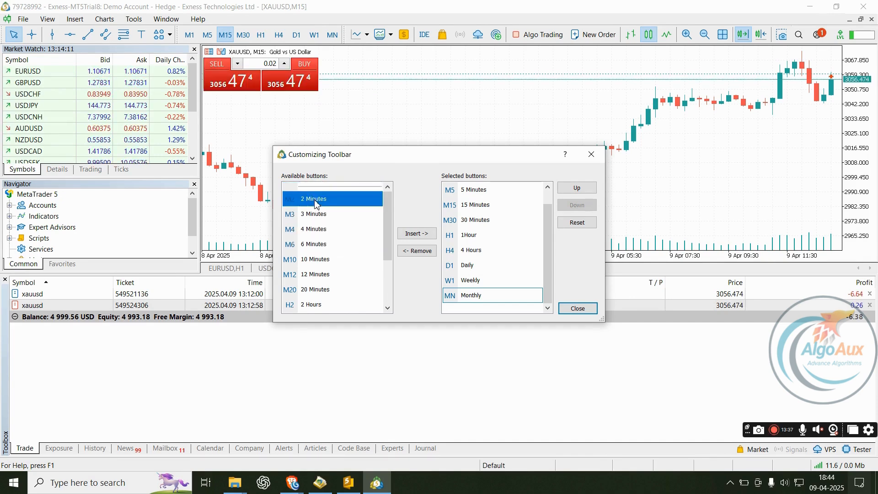
pyautogui.click(428, 235)
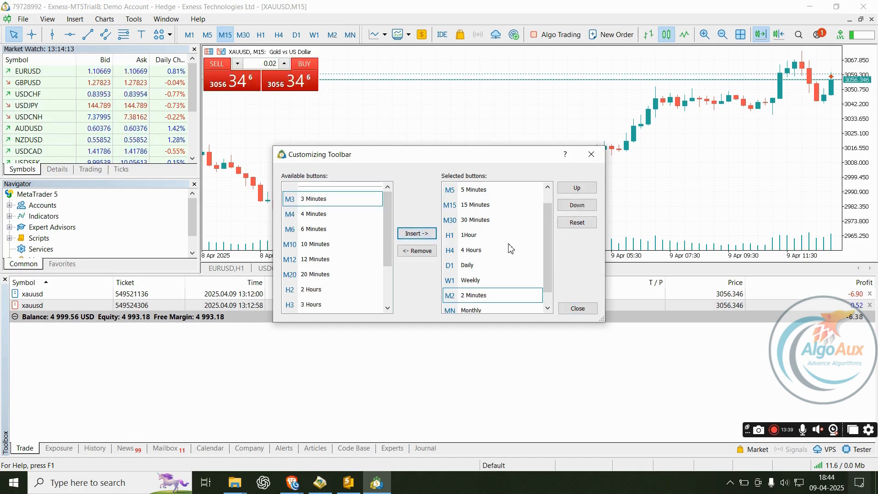
# - Move 2 Minutes directly after 1 Minute in Selected buttons and close the dialog
pyautogui.moveTo(503, 294); pyautogui.dragTo(496, 284)
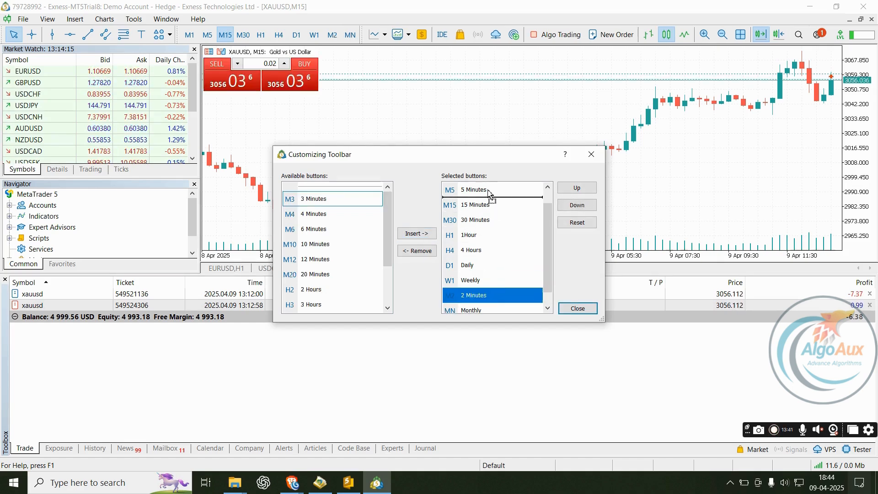
pyautogui.moveTo(488, 193); pyautogui.dragTo(500, 254)
pyautogui.moveTo(493, 196); pyautogui.dragTo(495, 200)
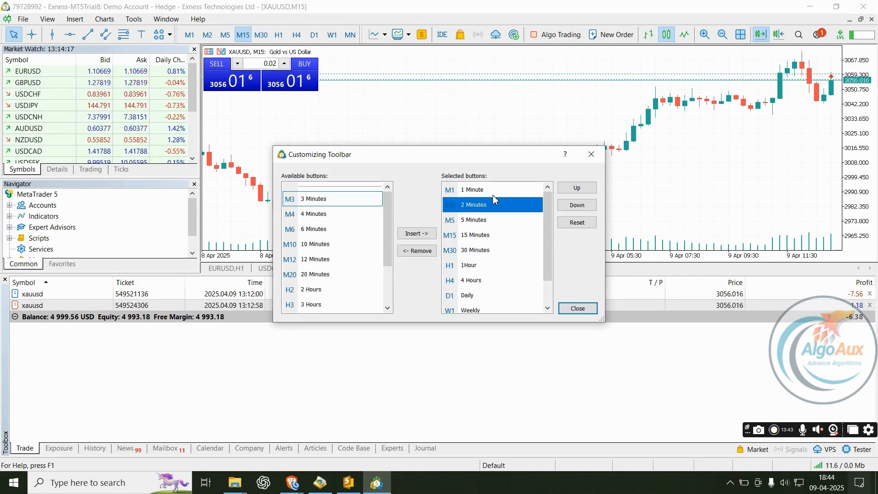
pyautogui.click(585, 309)
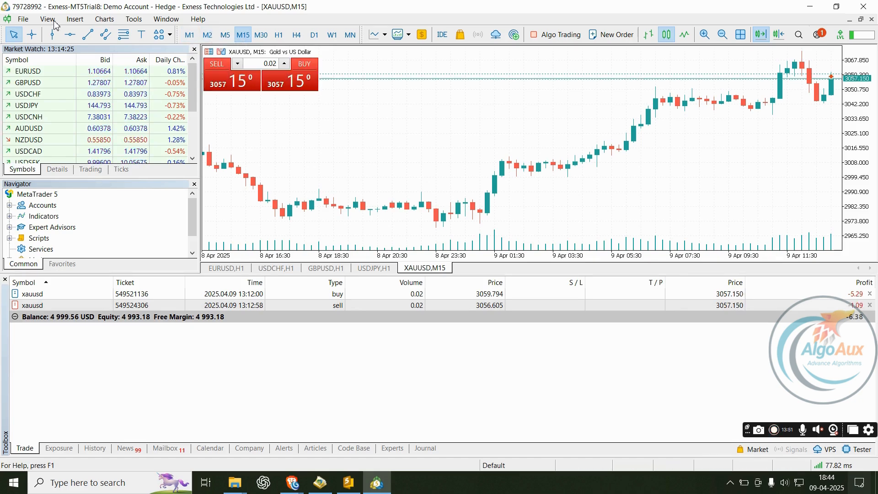
# - Open the File menu with its account commands over the XAUUSD chart
pyautogui.click(23, 21)
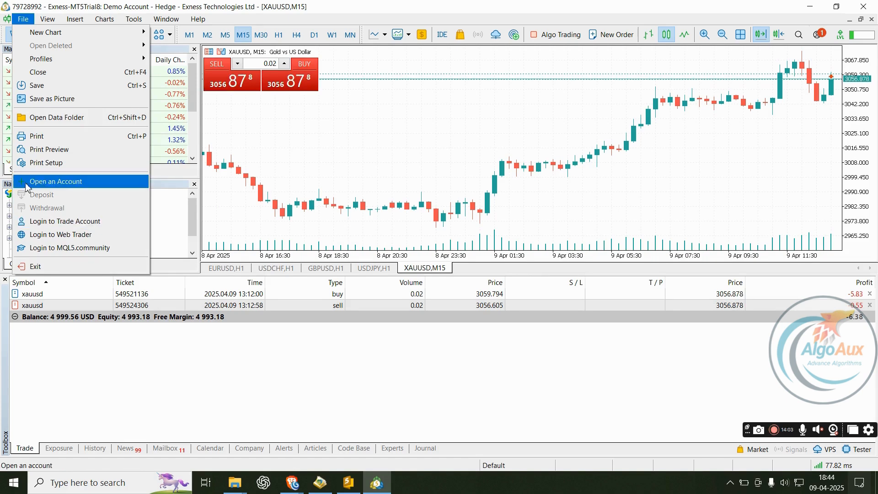
pyautogui.click(60, 184)
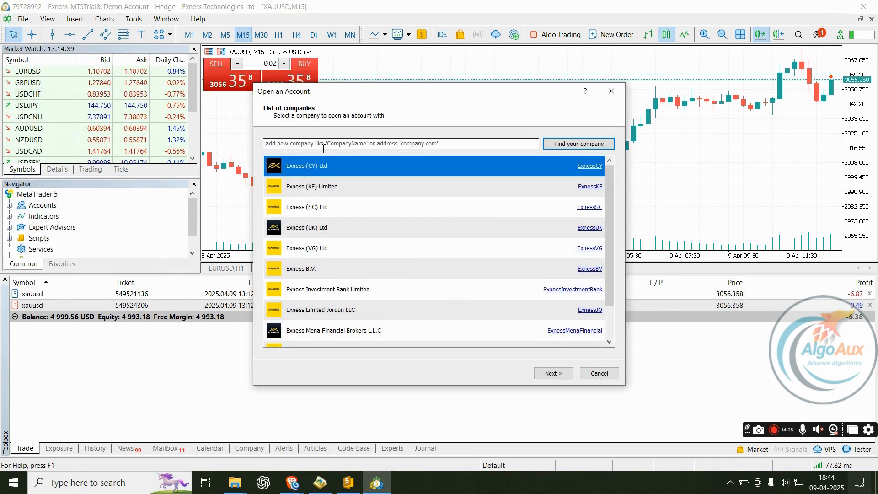
pyautogui.write('h')
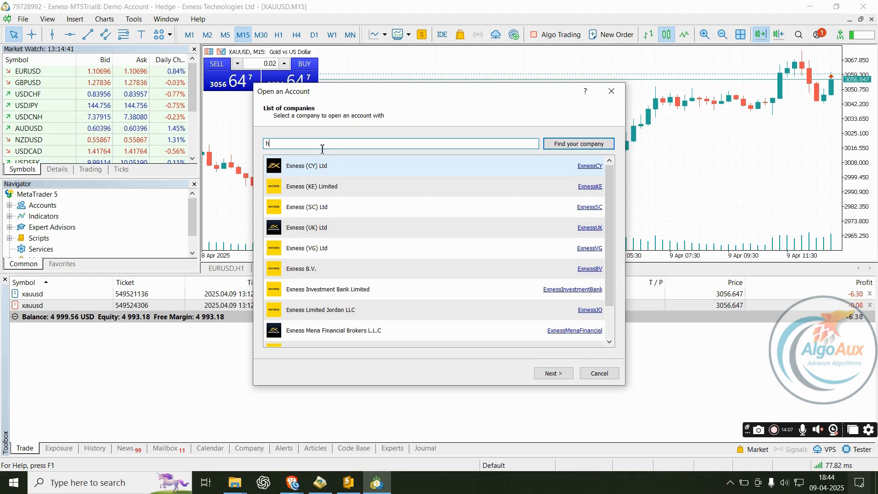
pyautogui.write('fm')
pyautogui.press('Return')
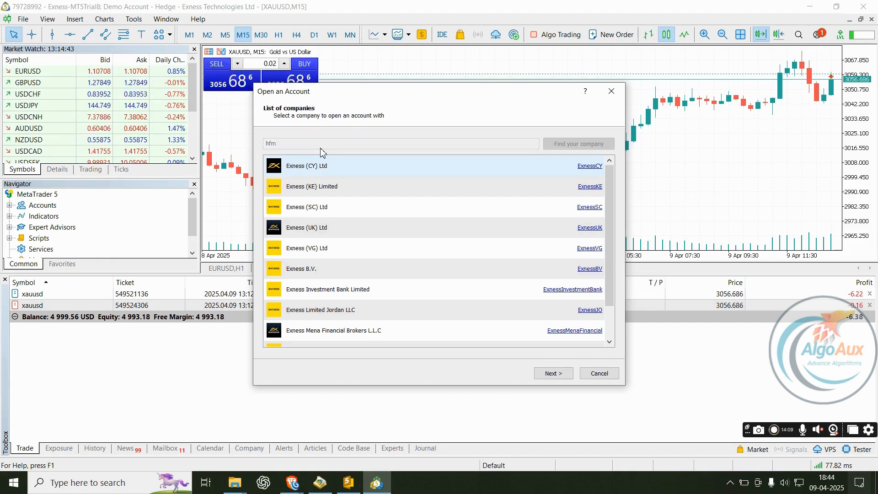
pyautogui.scroll(-2, 375, 234)
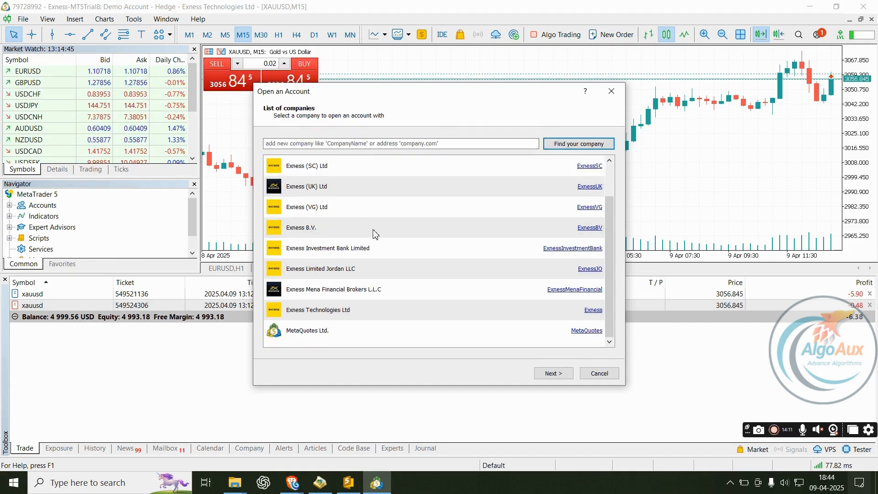
pyautogui.scroll(2, 392, 252)
pyautogui.click(332, 145)
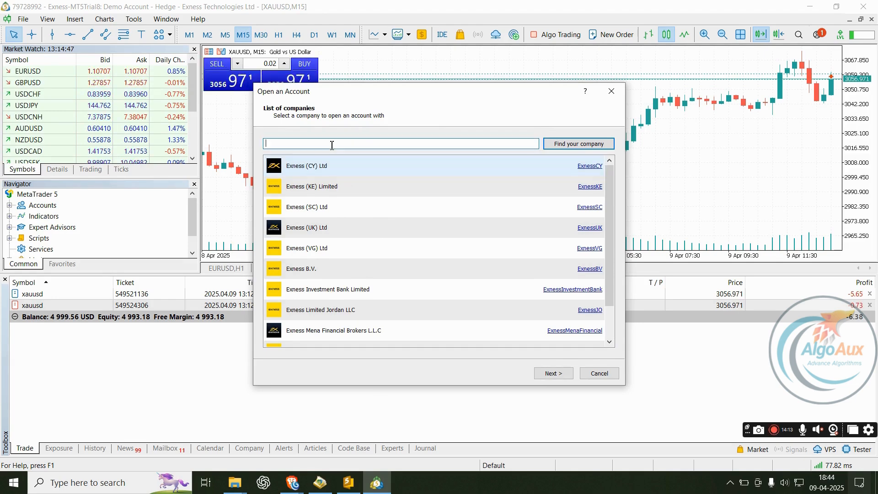
pyautogui.scroll(-2, 413, 227)
pyautogui.scroll(2, 457, 237)
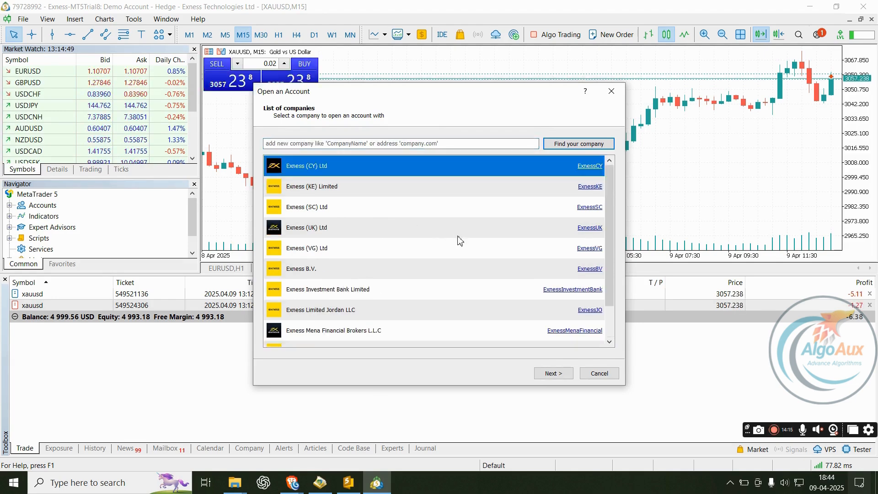
pyautogui.click(393, 143)
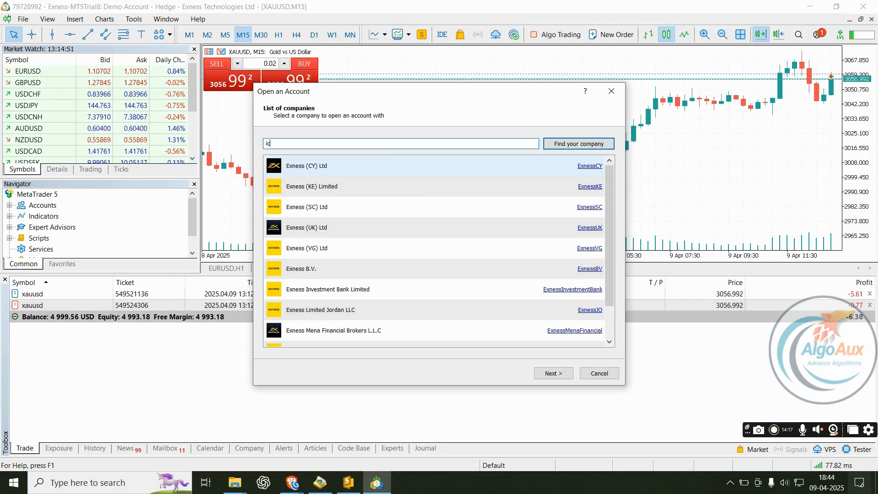
pyautogui.write('icmarket')
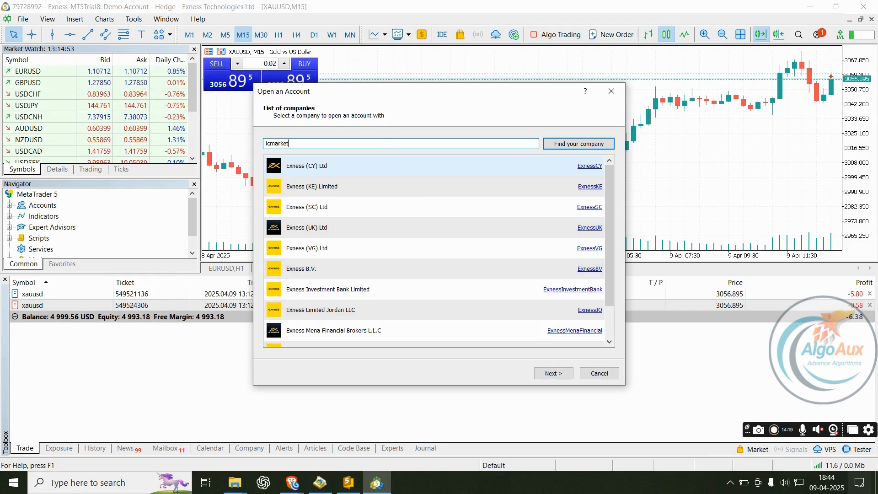
pyautogui.press('Return')
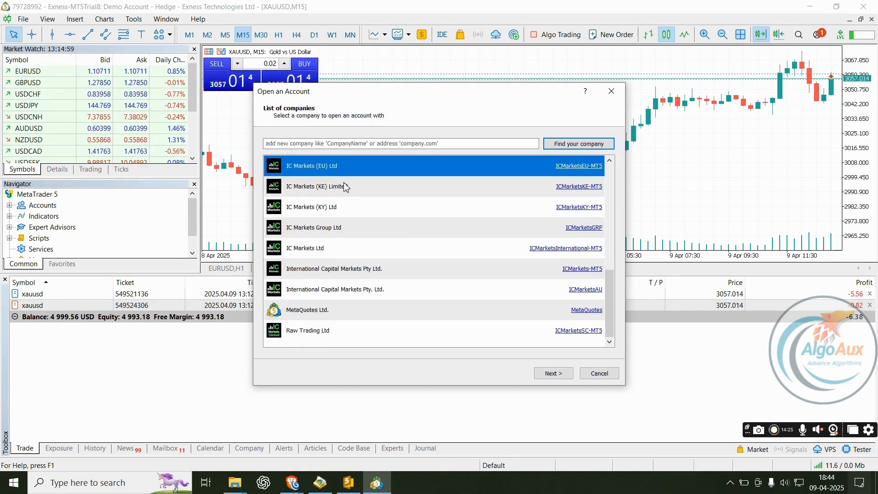
pyautogui.click(345, 187)
pyautogui.click(359, 207)
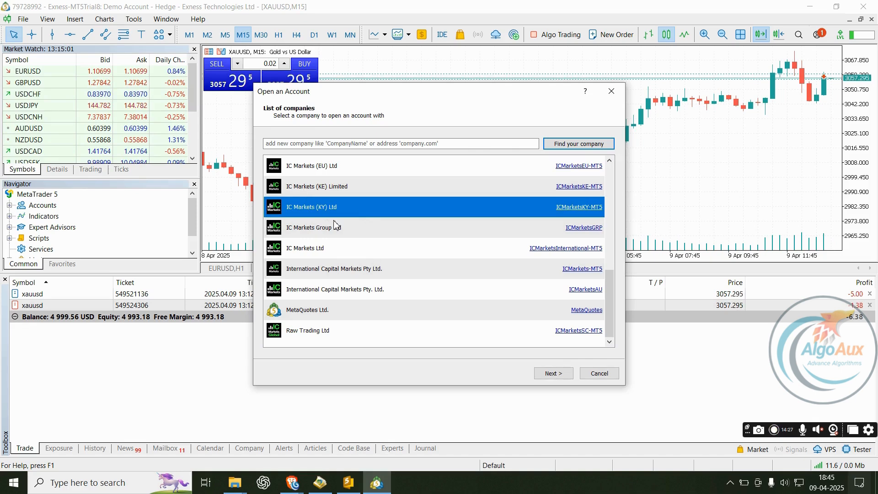
pyautogui.click(316, 334)
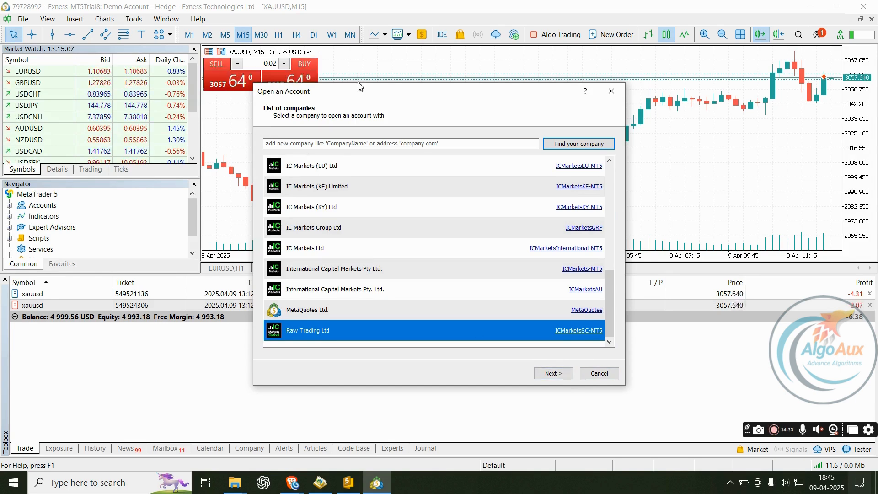
pyautogui.click(610, 91)
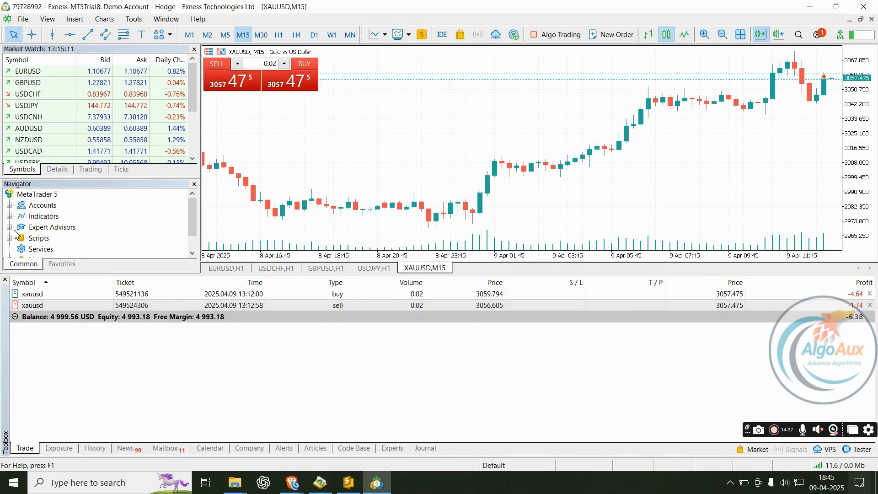
pyautogui.click(759, 430)
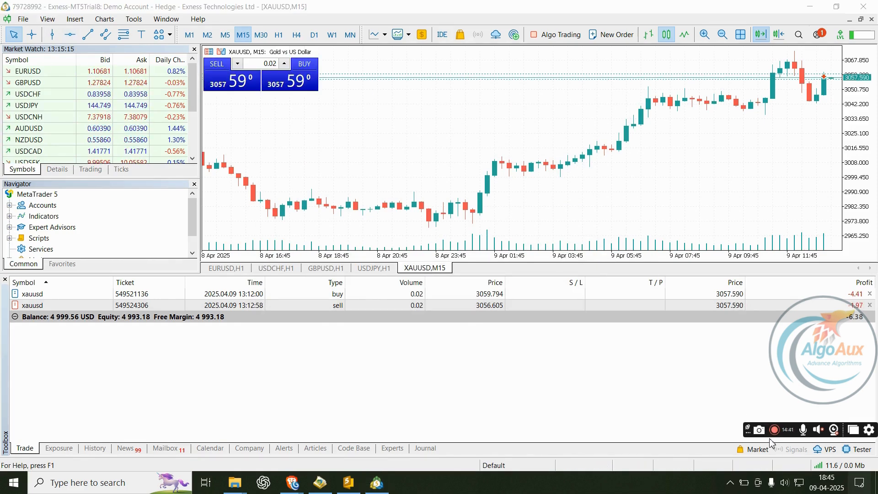